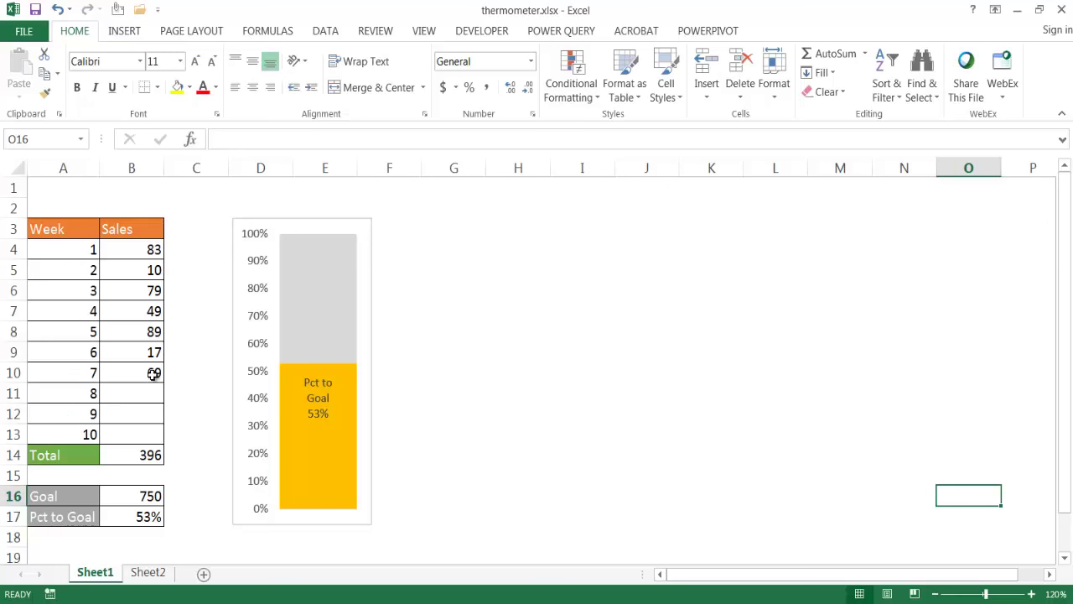
Step: Enter 100 as the week 8 sales value in cell B11 of Sheet1
left_click(138, 395)
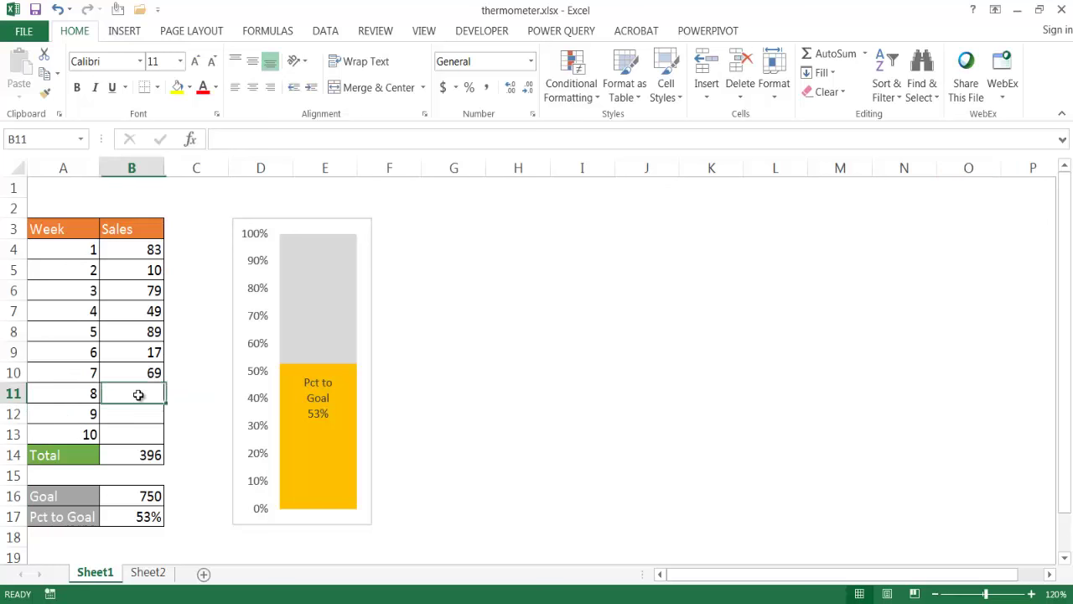
type("100")
key("Return")
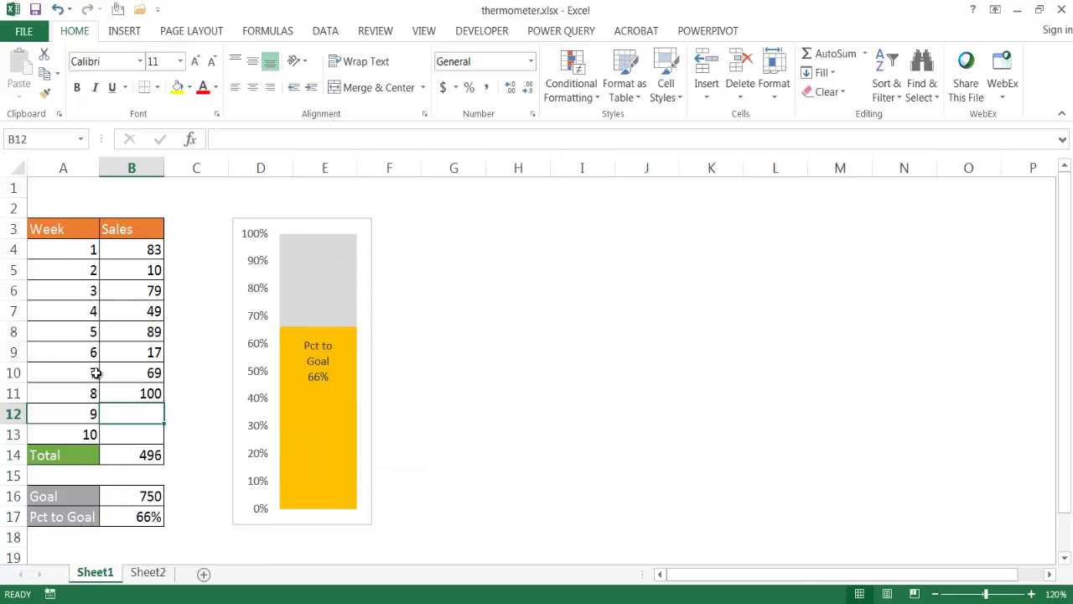
Step: Go to Sheet2 and select the empty Total cell B15
left_click(148, 573)
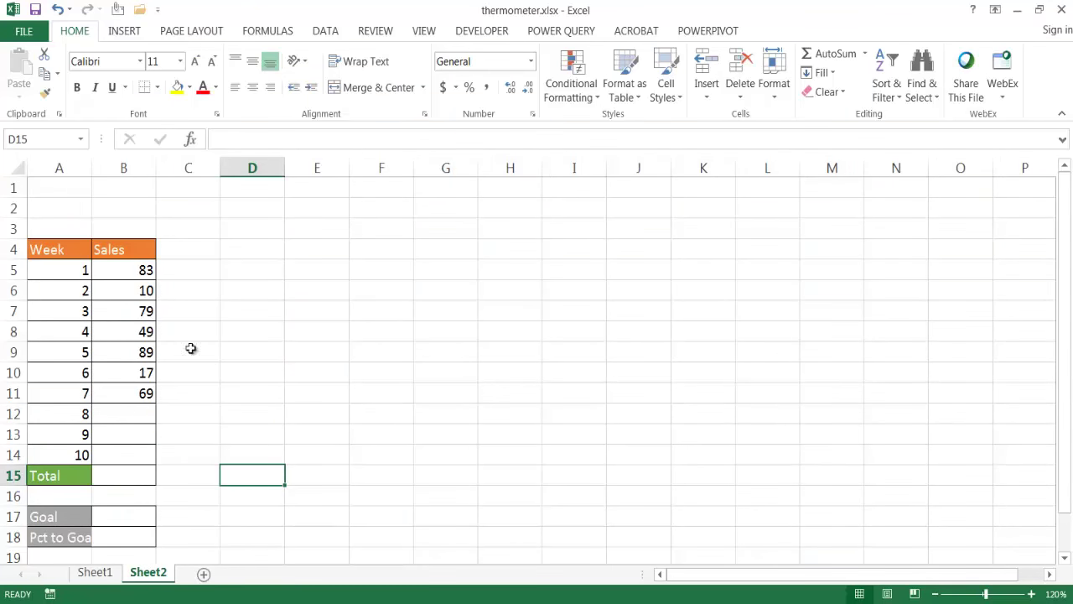
left_click(131, 474)
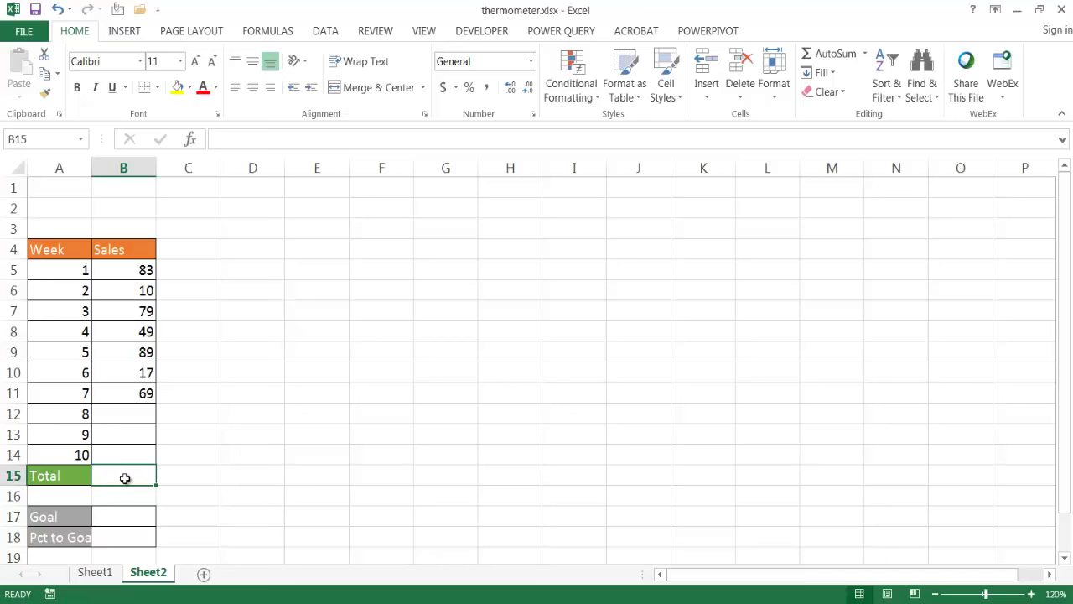
type("=")
key("Escape")
type("=sum")
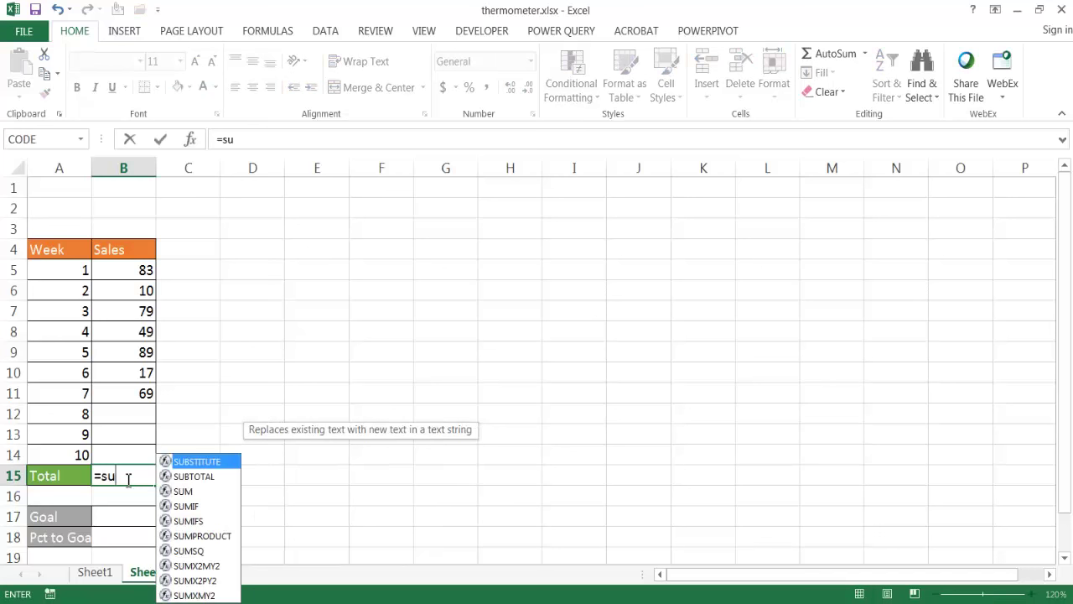
double_click(186, 496)
left_click_drag(126, 265, 129, 452)
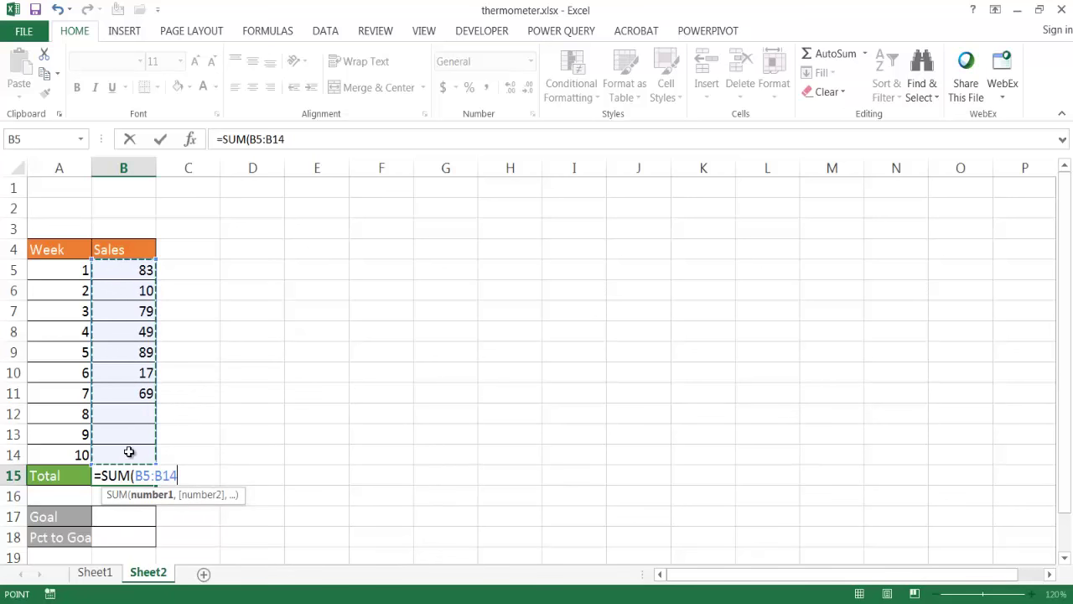
key("Escape")
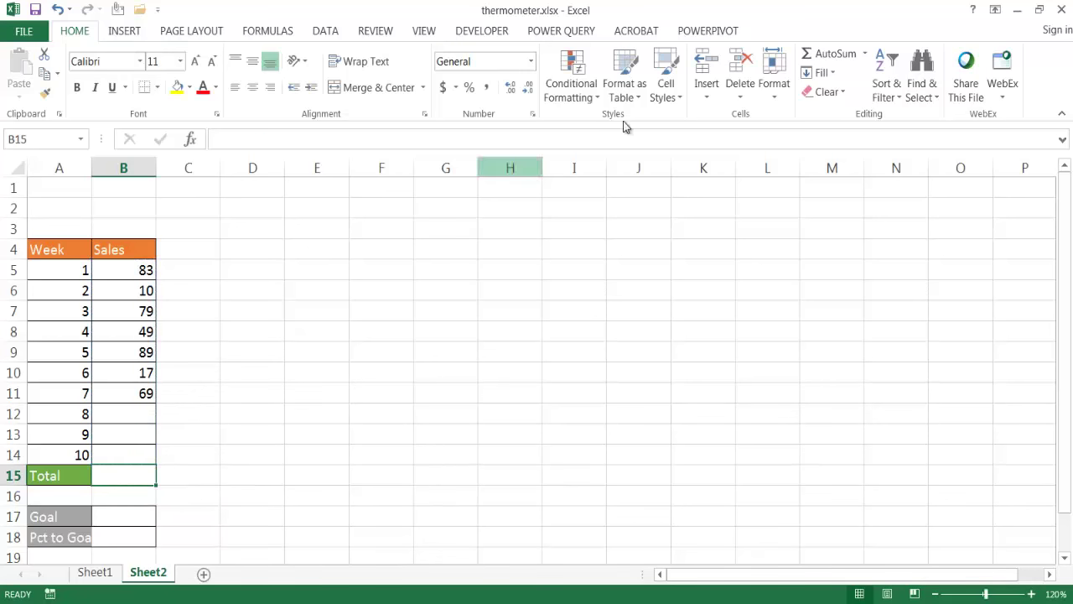
Step: Total the weekly sales in B15 with an AutoSum of B5:B14
left_click(864, 54)
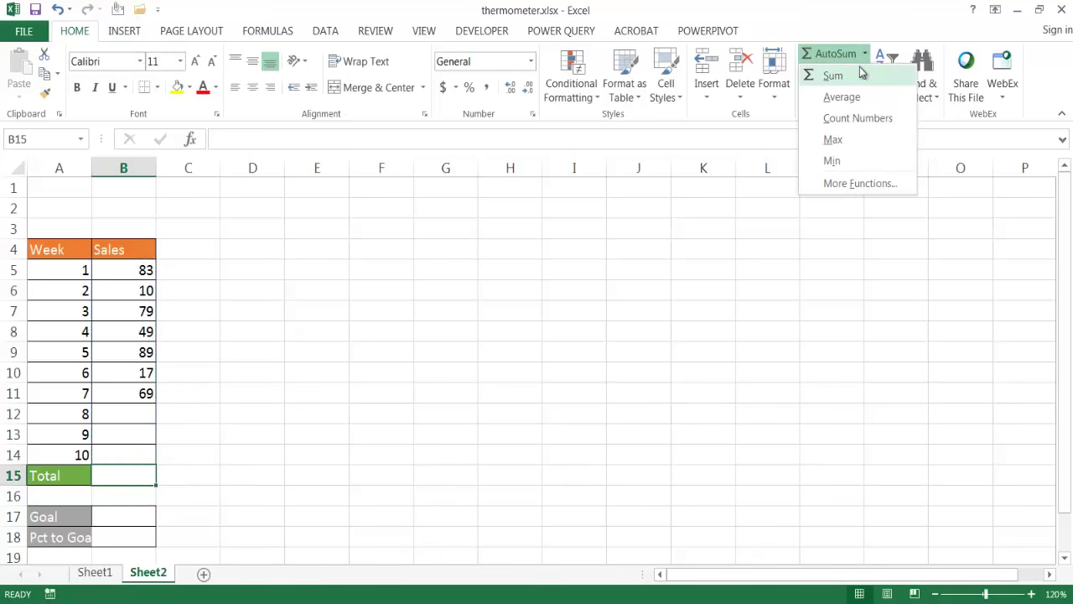
left_click(862, 75)
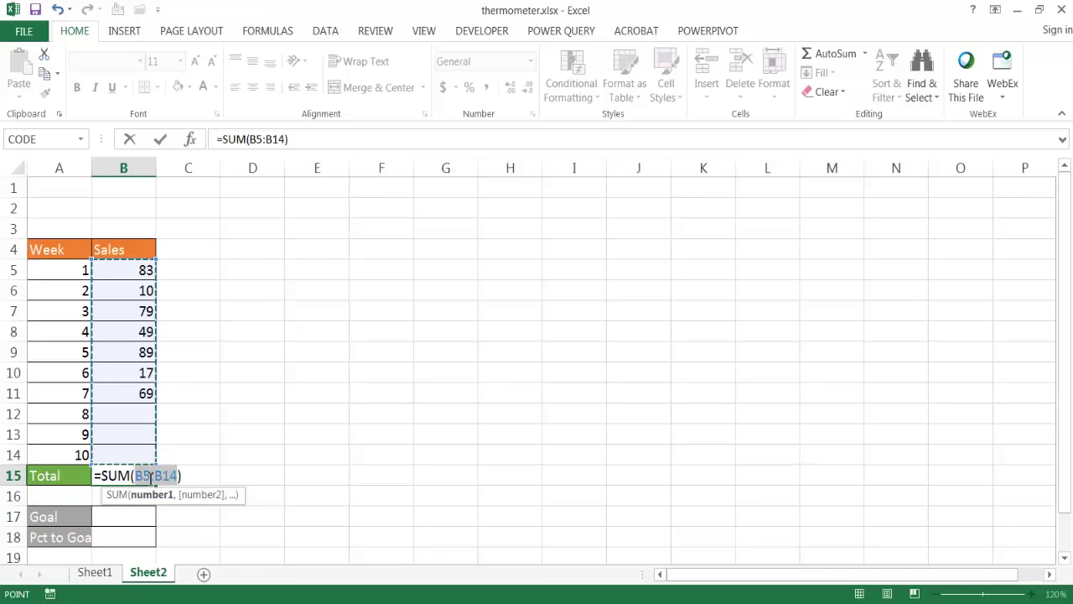
key("Return")
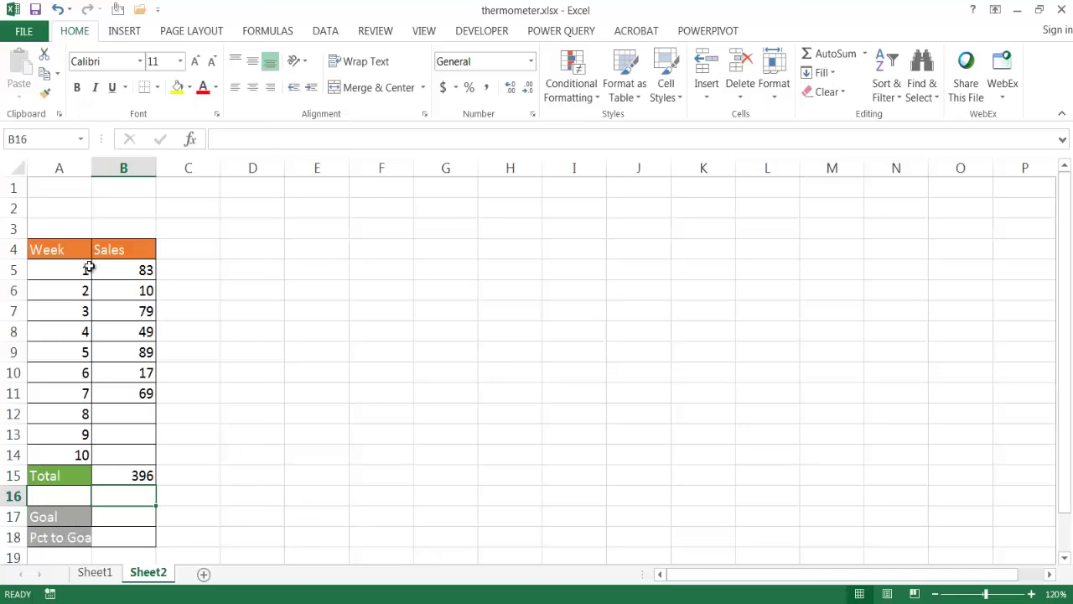
Step: Fit column A's width to its labels and set the Goal in B17 to 700
double_click(92, 167)
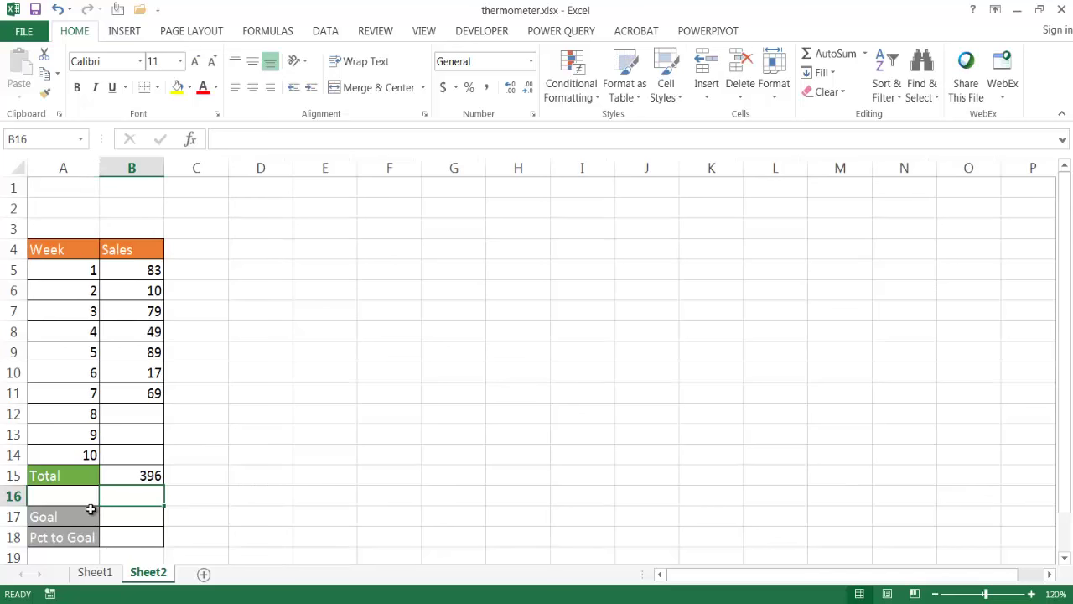
left_click(131, 516)
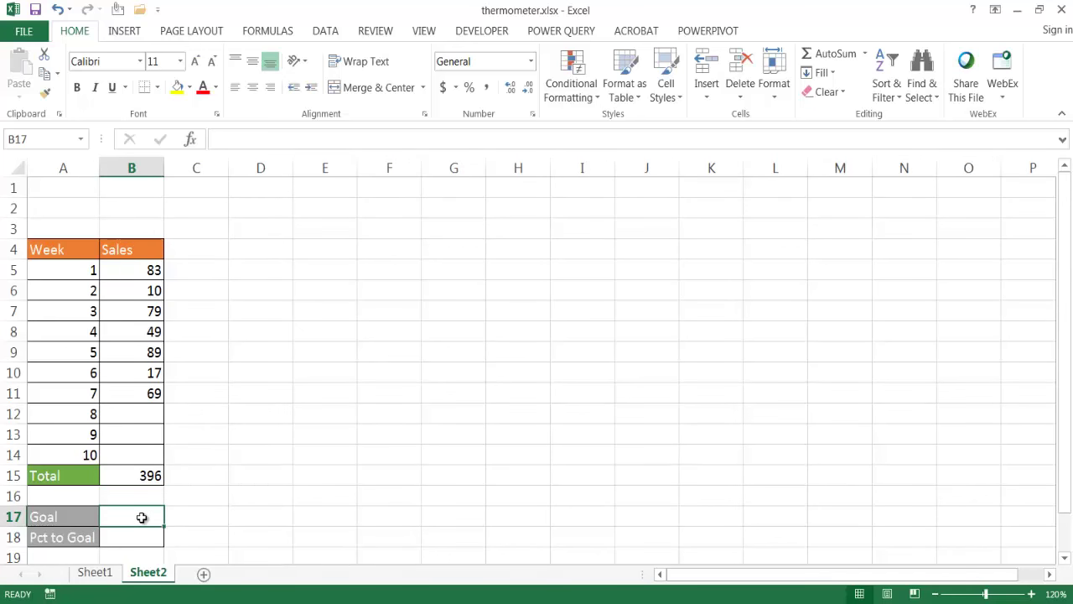
type("100")
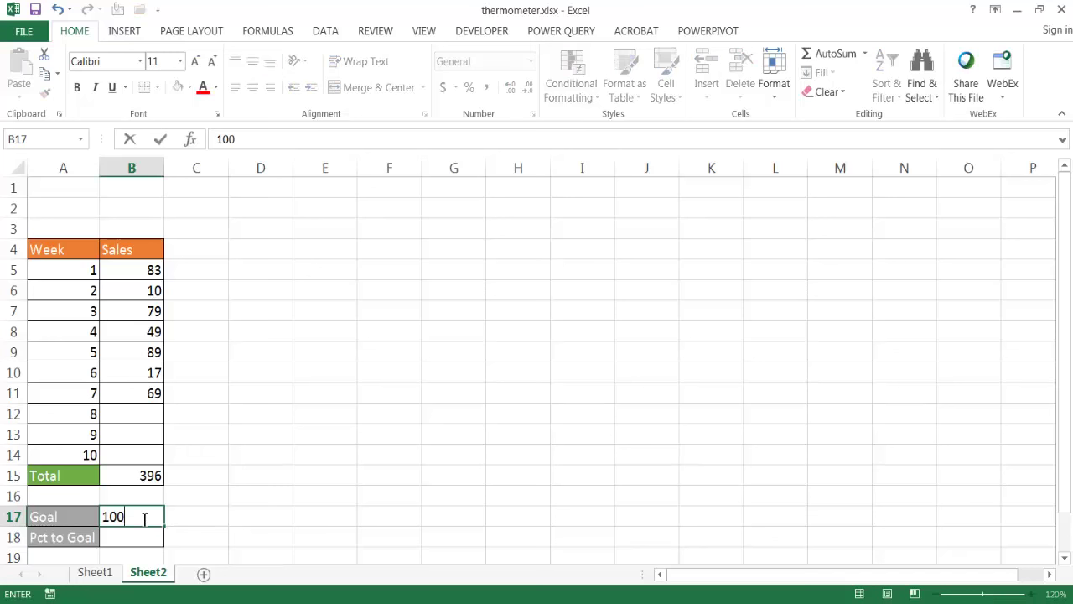
key("BackSpace")
key("BackSpace")
type("700")
key("Return")
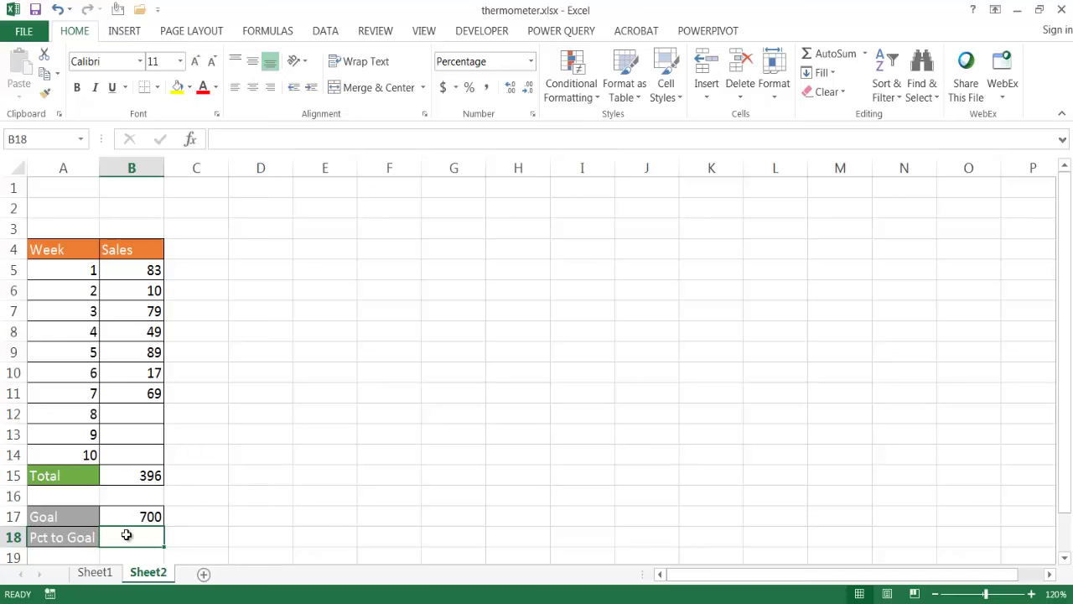
Step: Calculate Pct to Goal in B18 by dividing the total by the goal with =B15/B17
type("=")
left_click(144, 475)
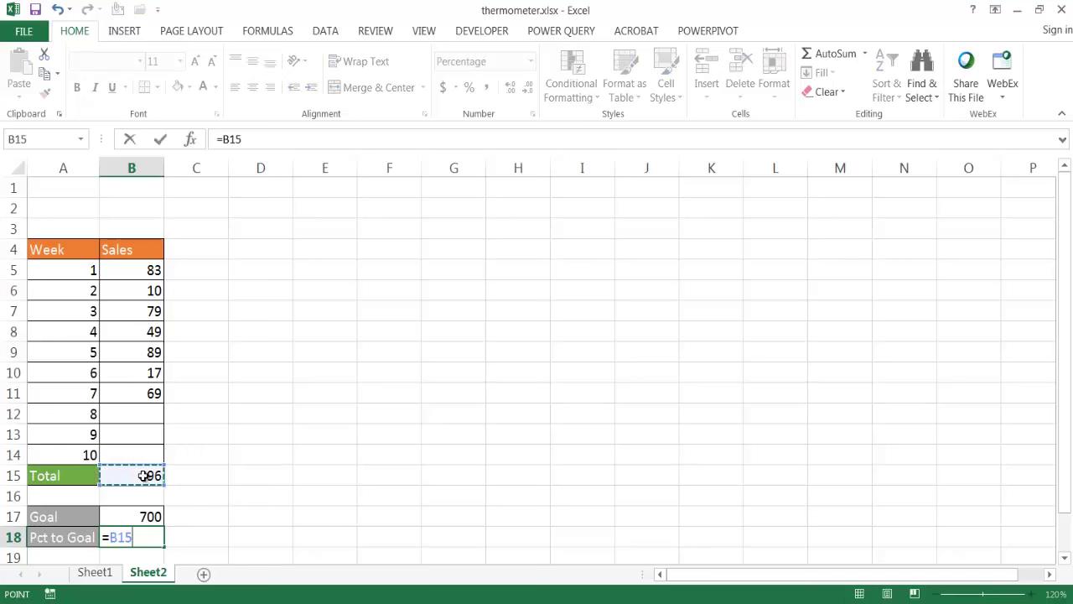
type("/")
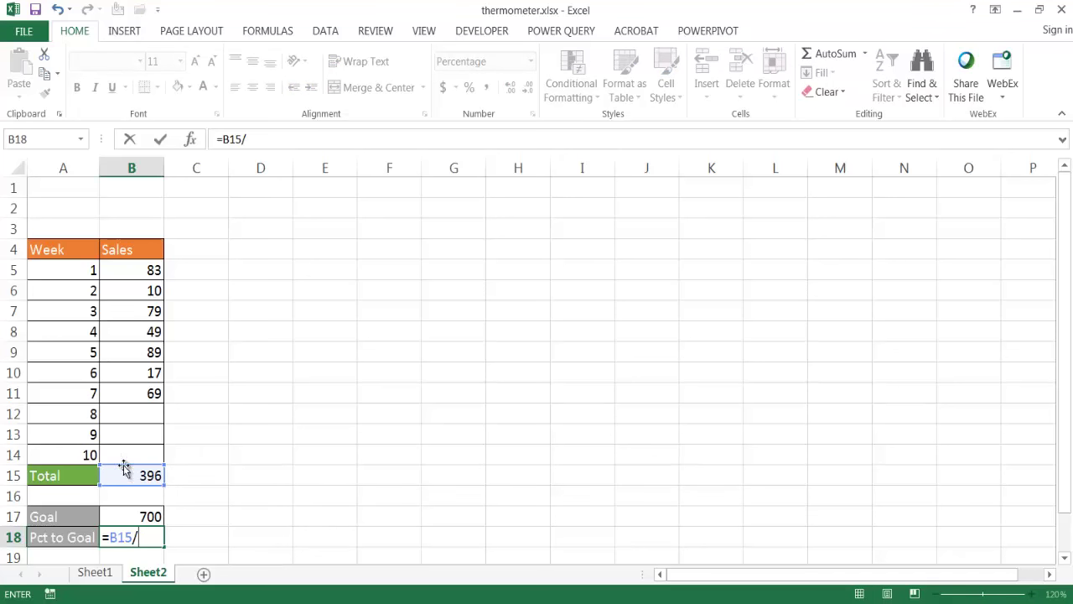
left_click(140, 516)
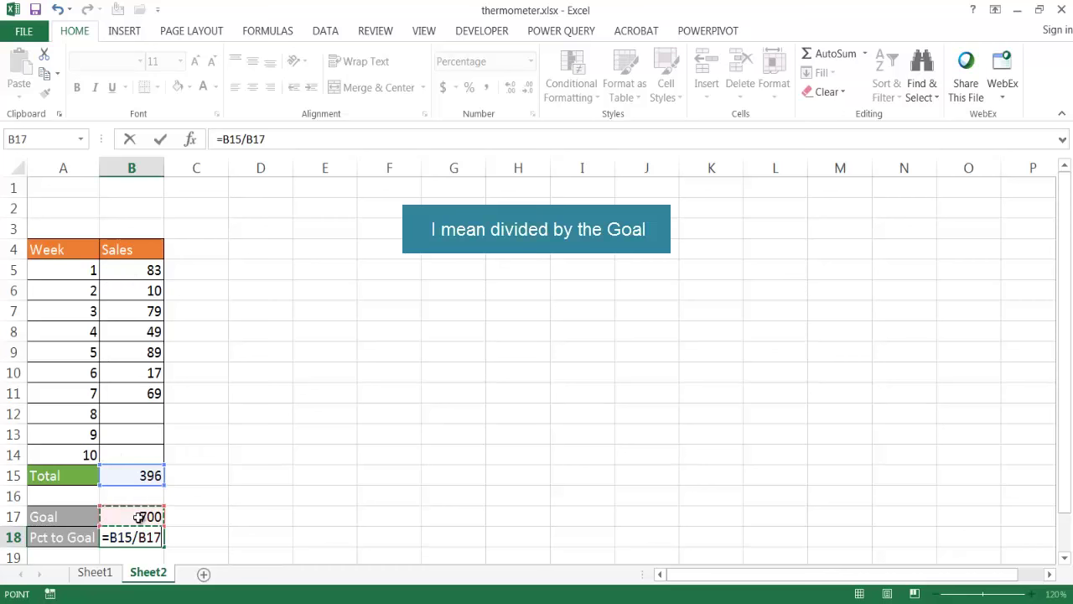
key("Return")
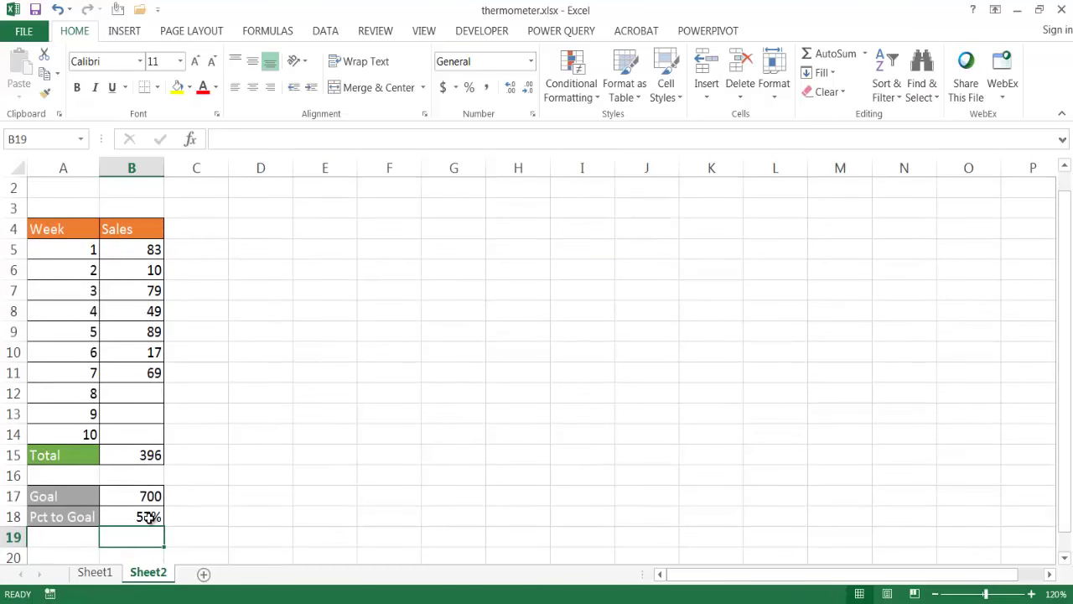
Step: Change the number format of the Pct to Goal value in B18 to General and back to Percentage
left_click(147, 517)
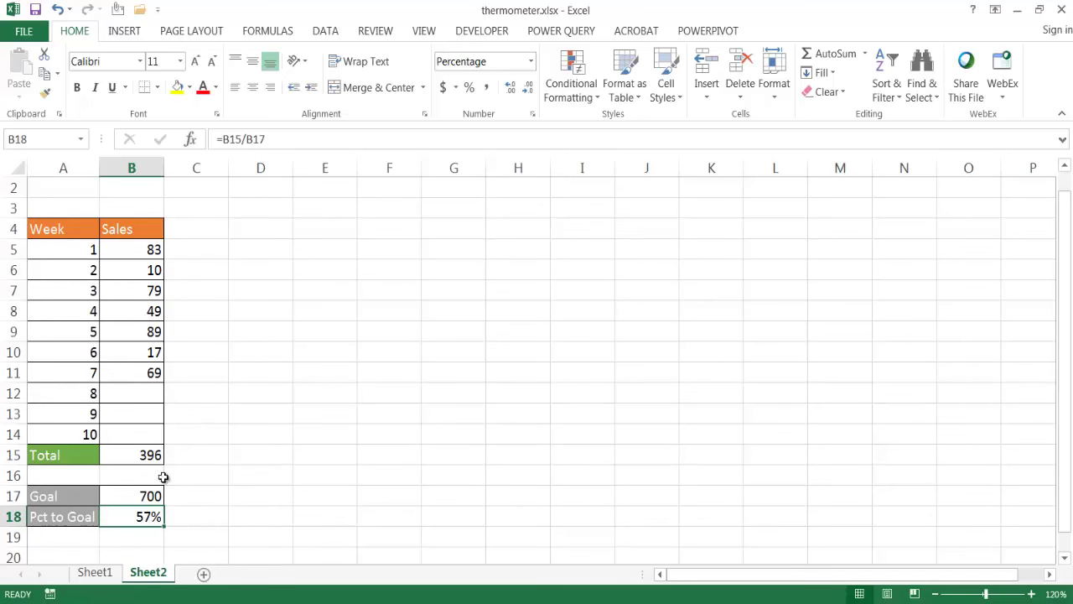
left_click(531, 61)
left_click(531, 94)
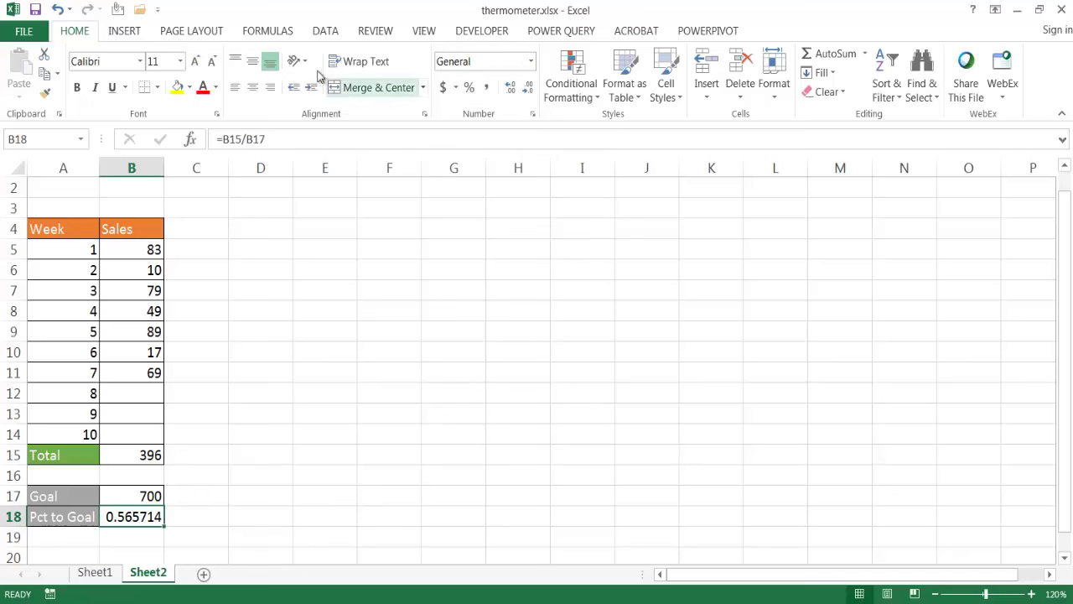
left_click(531, 62)
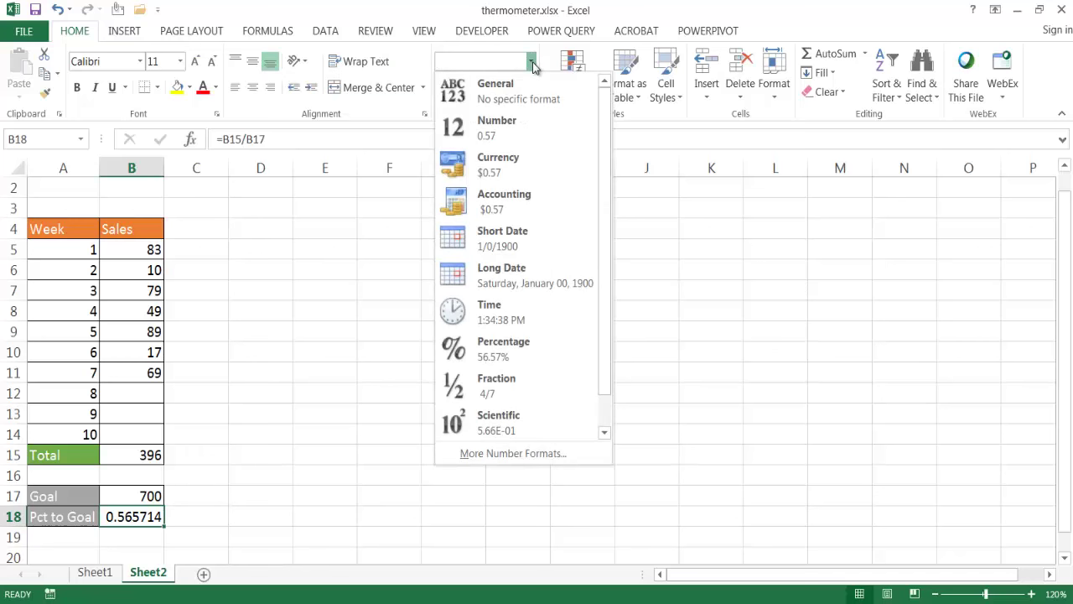
left_click(396, 346)
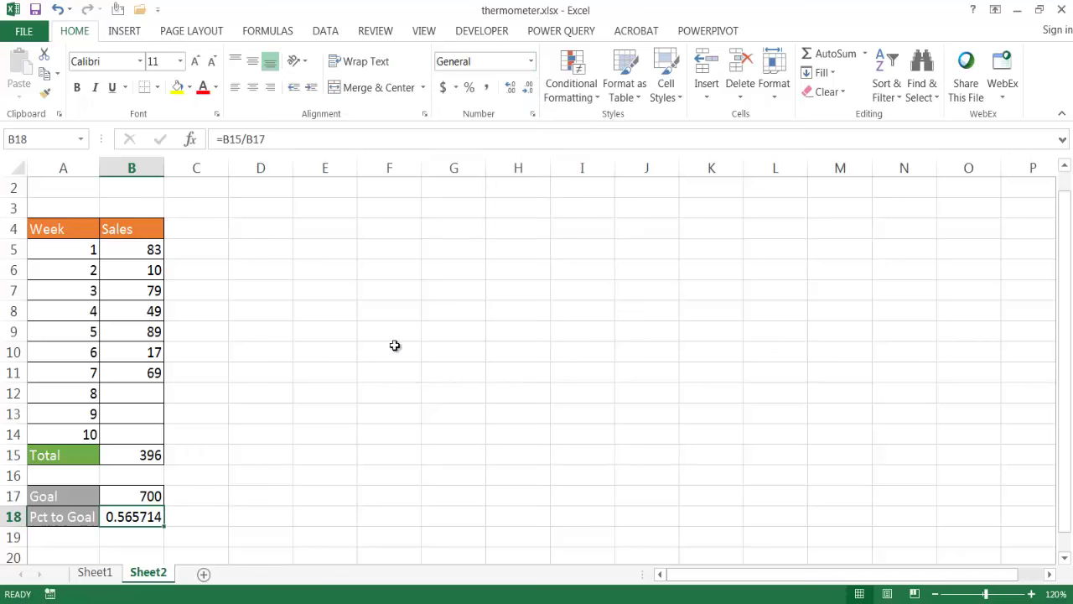
left_click(470, 88)
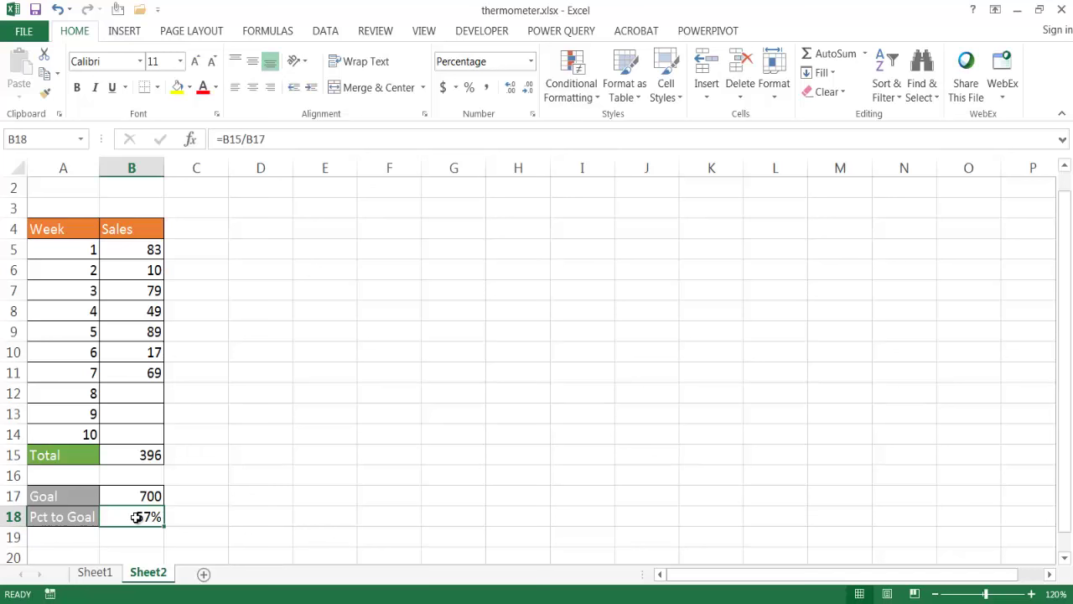
Step: Insert a 2-D clustered column chart and limit its data to the Pct to Goal row, A18:B18
left_click(124, 31)
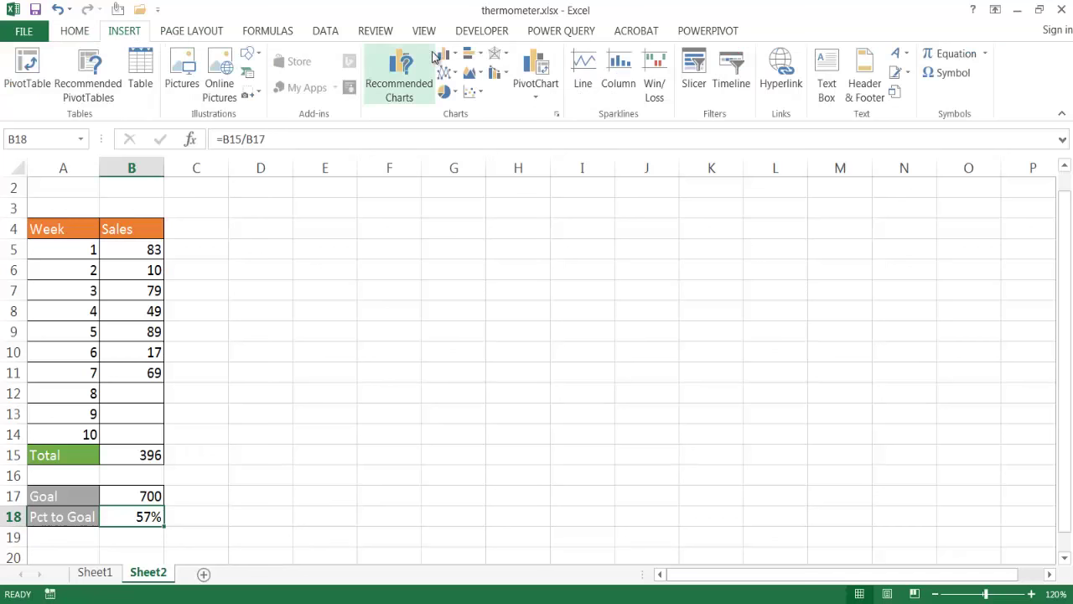
left_click(444, 55)
left_click(460, 109)
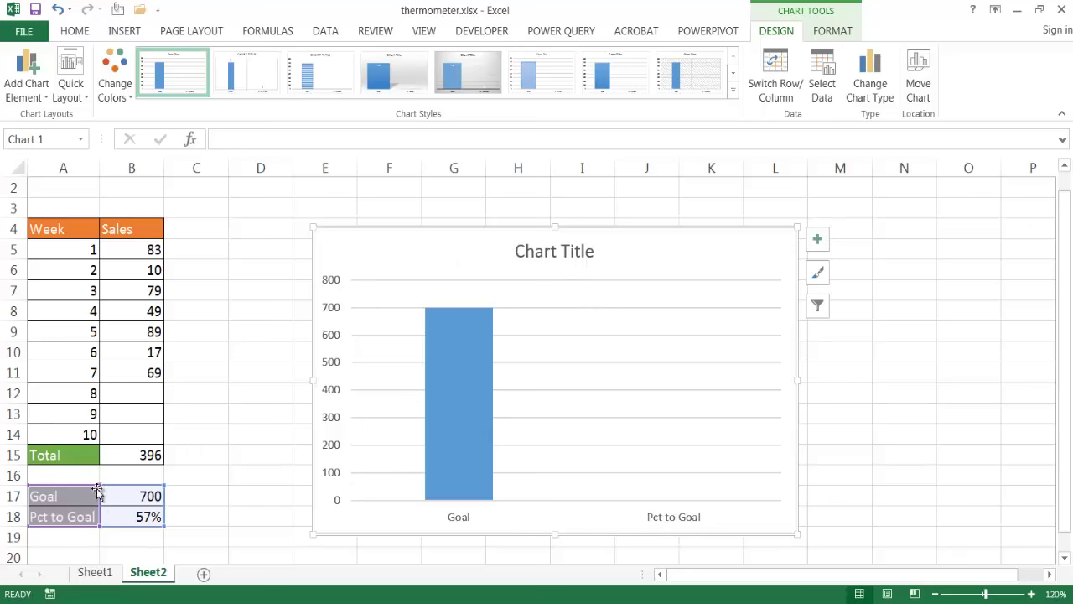
left_click_drag(99, 487, 100, 508)
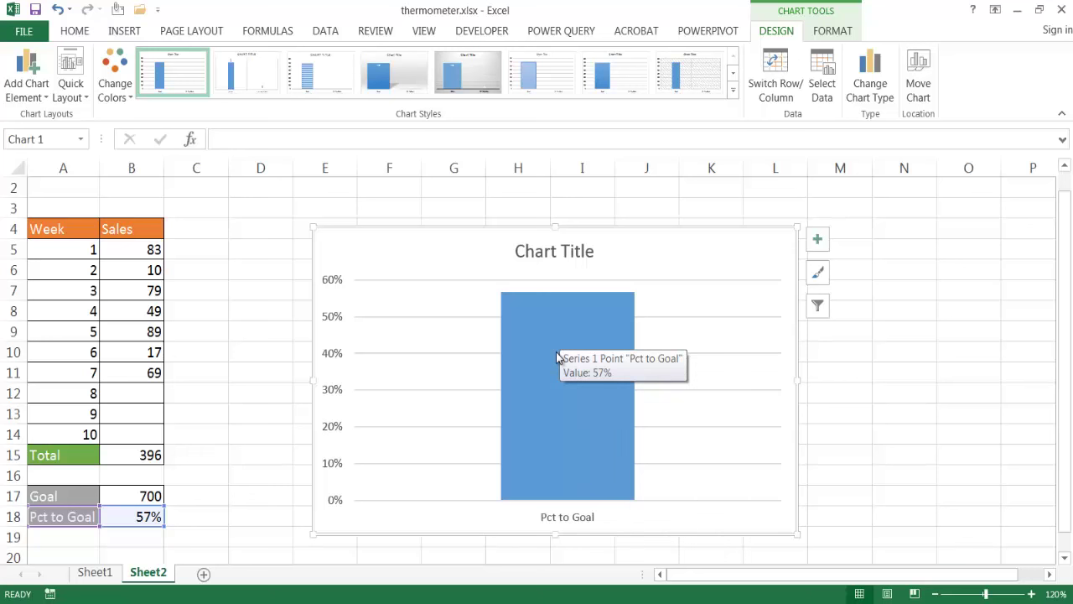
Step: Delete the horizontal axis label and the gridlines from the column chart
left_click(577, 518)
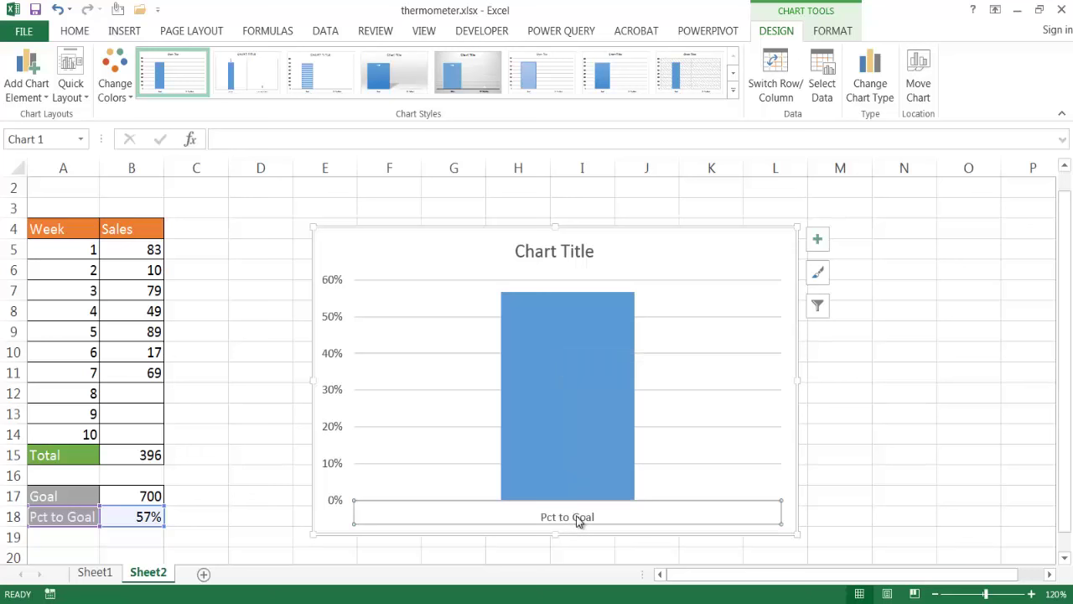
key("Delete")
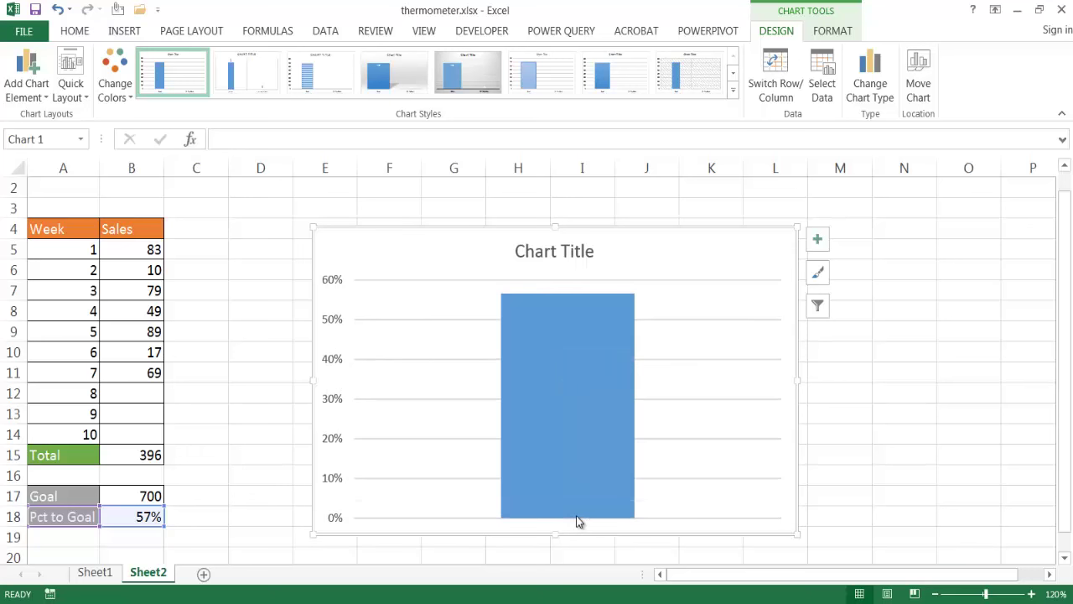
left_click(722, 319)
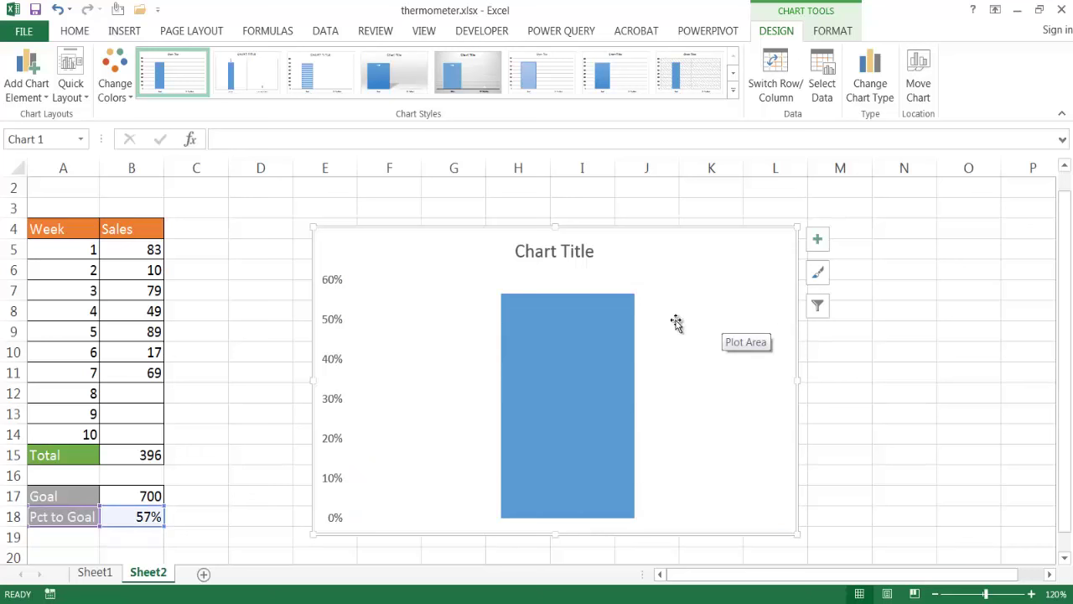
Step: Set the maximum bound of the chart's vertical axis to 1.0
left_click(330, 323)
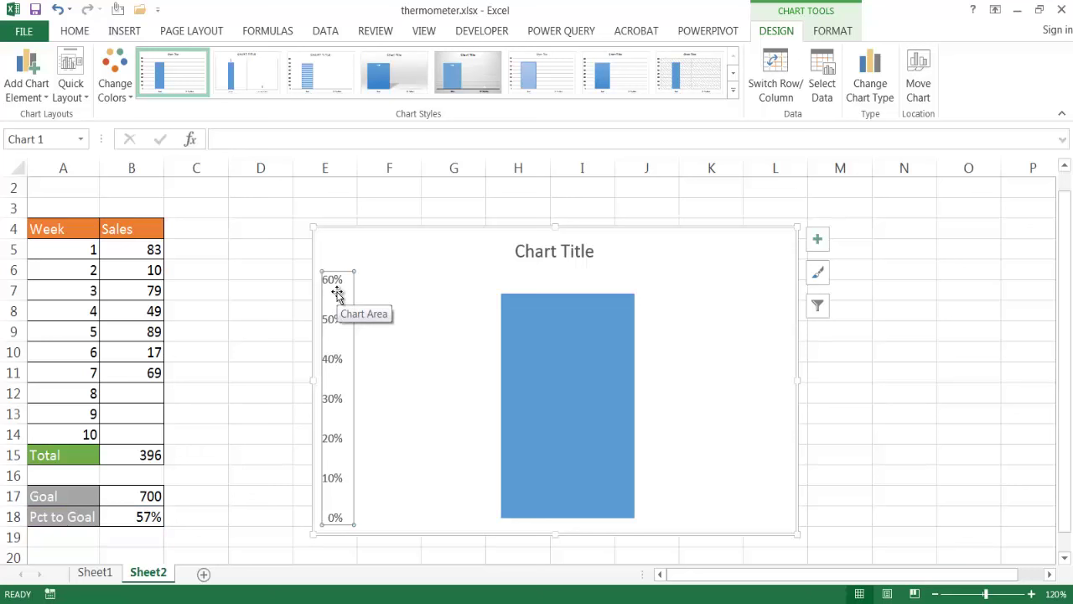
right_click(338, 293)
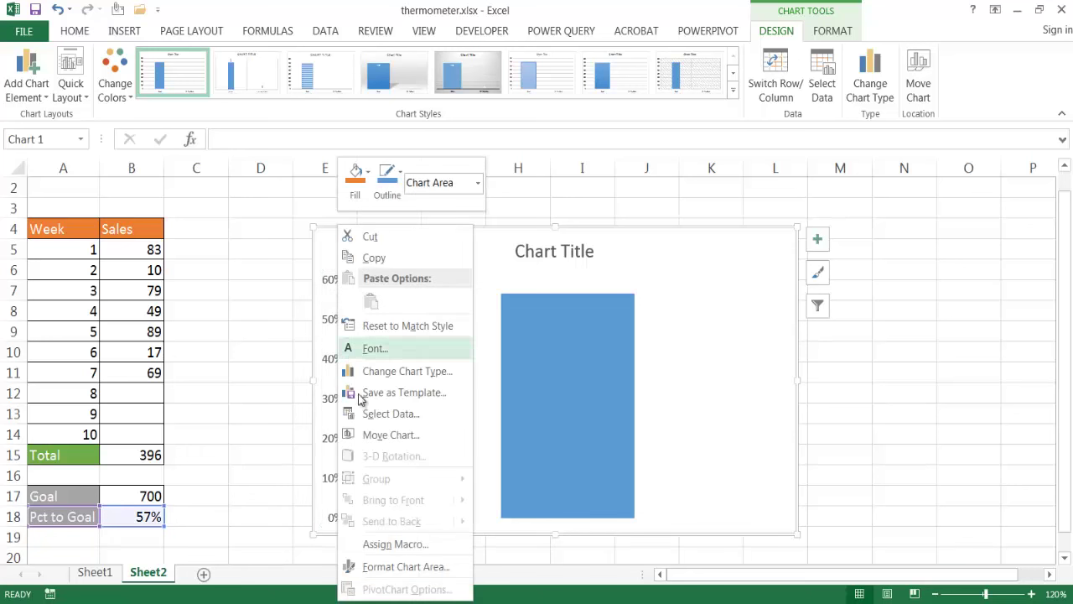
left_click(329, 440)
left_click(329, 441)
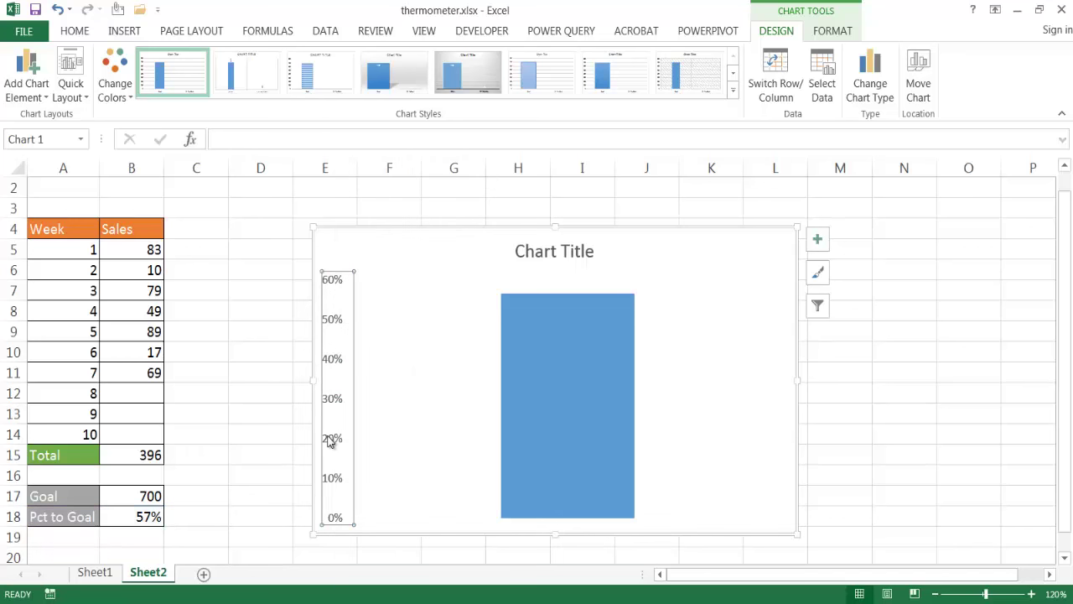
key("ctrl+1")
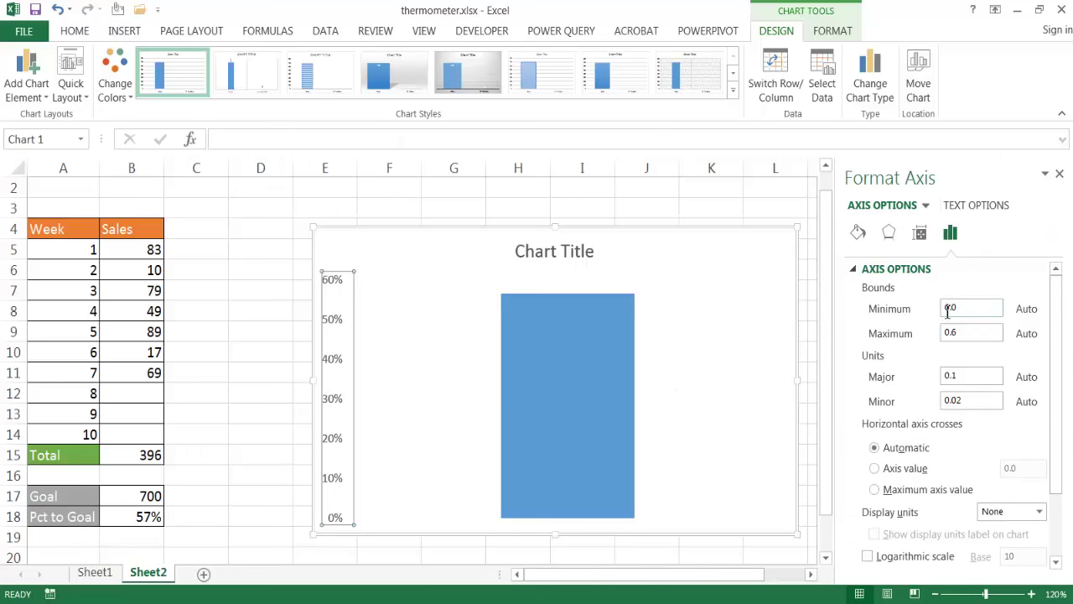
left_click_drag(965, 333, 893, 330)
key("Return")
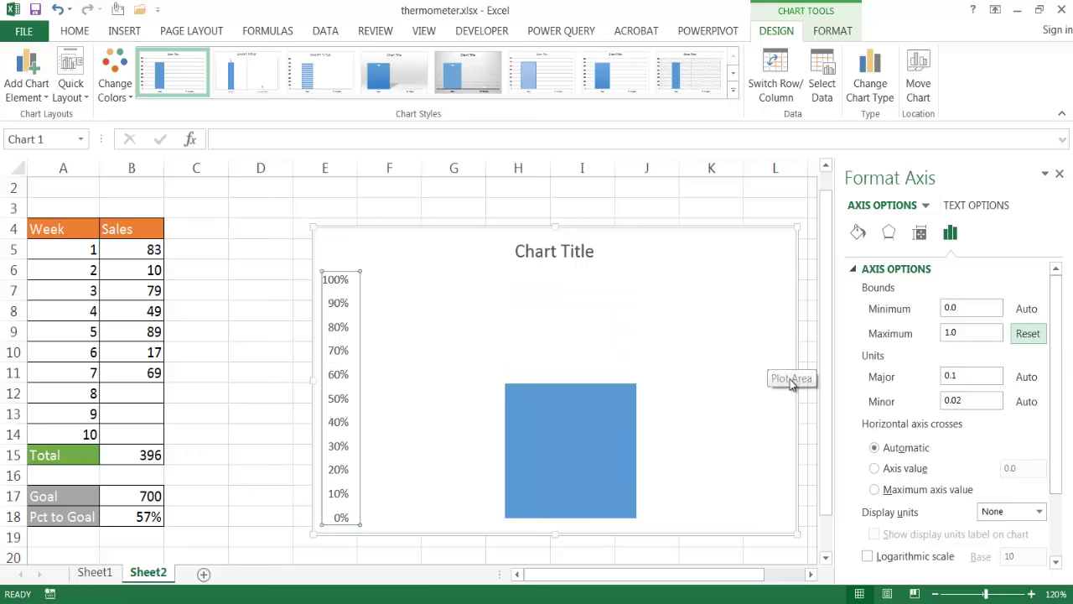
Step: Delete the chart title and open the formatting options of the column series
left_click(581, 256)
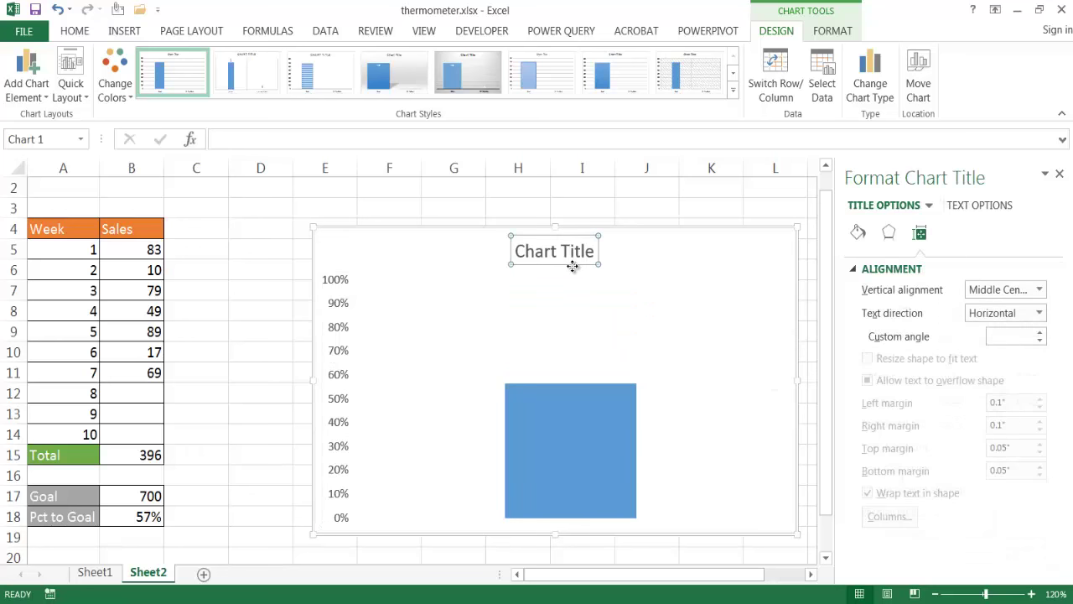
key("Delete")
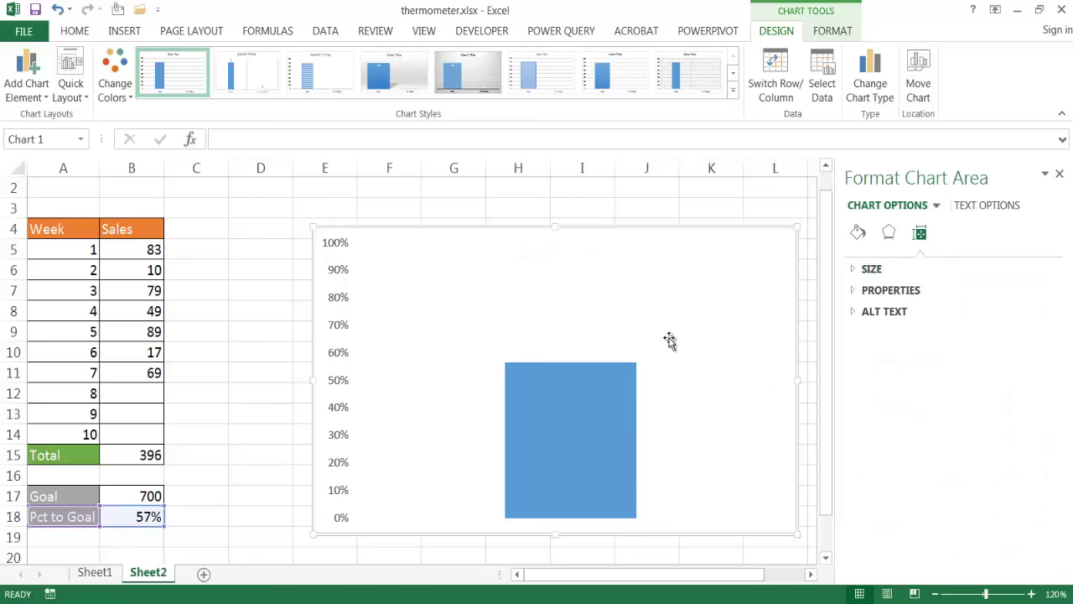
left_click(585, 403)
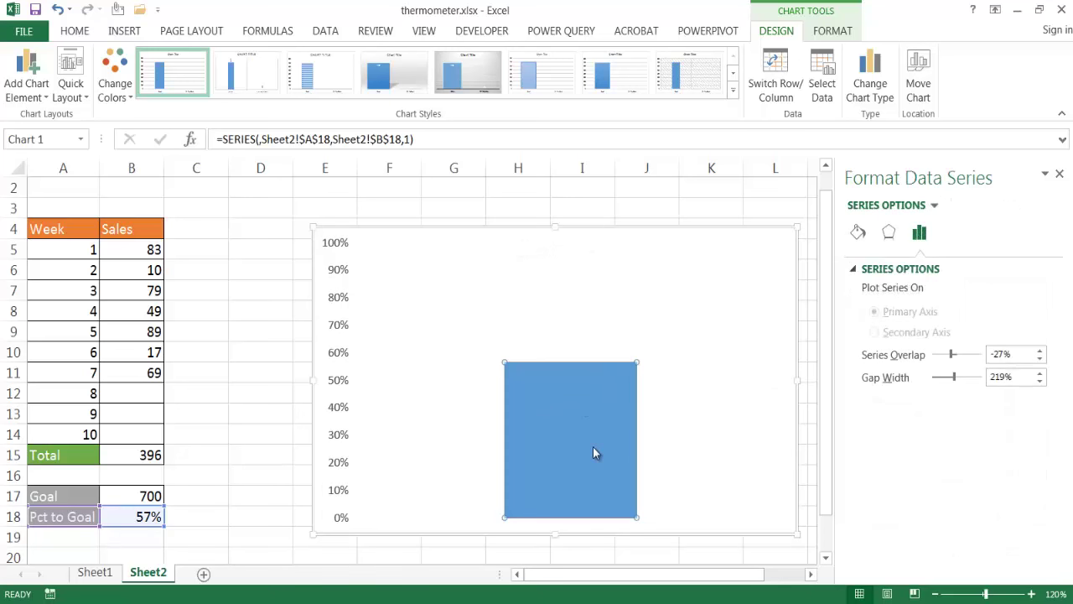
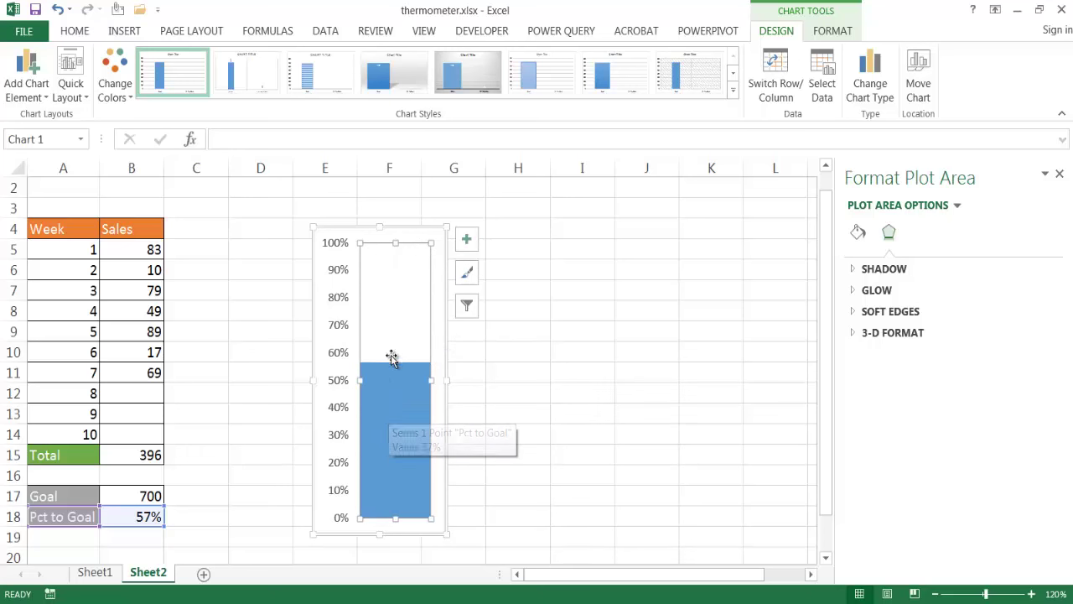
Step: Widen the chart slightly and give its plot area a light gray solid fill
left_click_drag(446, 380, 514, 385)
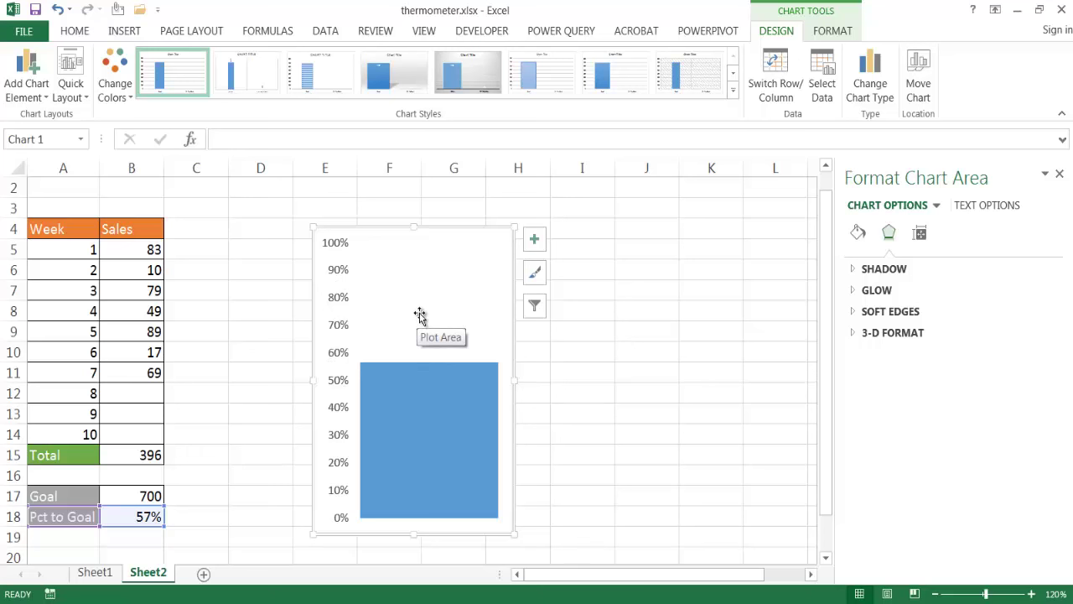
left_click(422, 394)
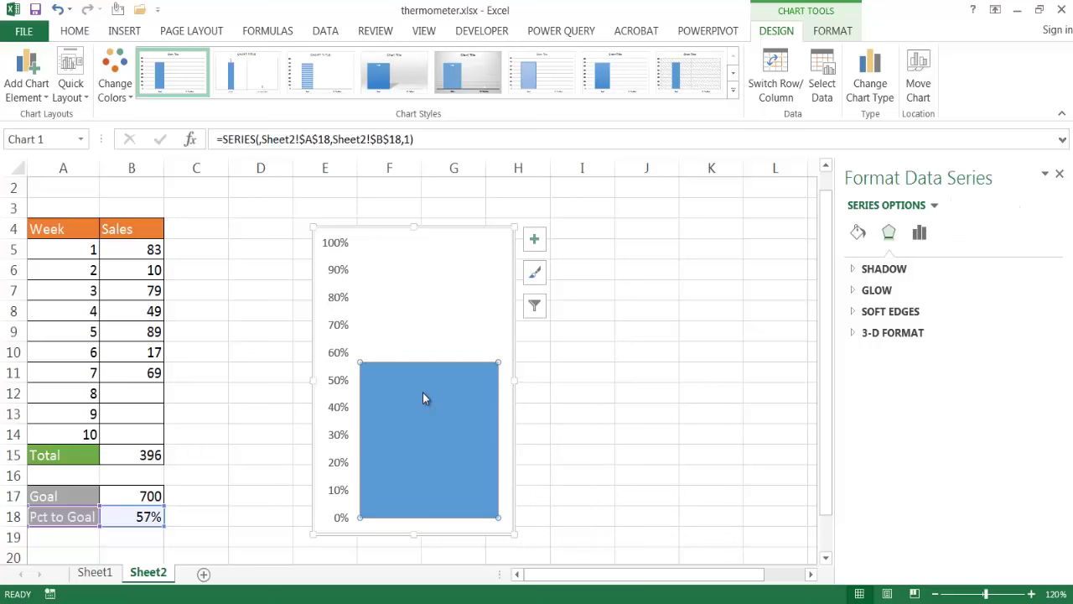
left_click(427, 335)
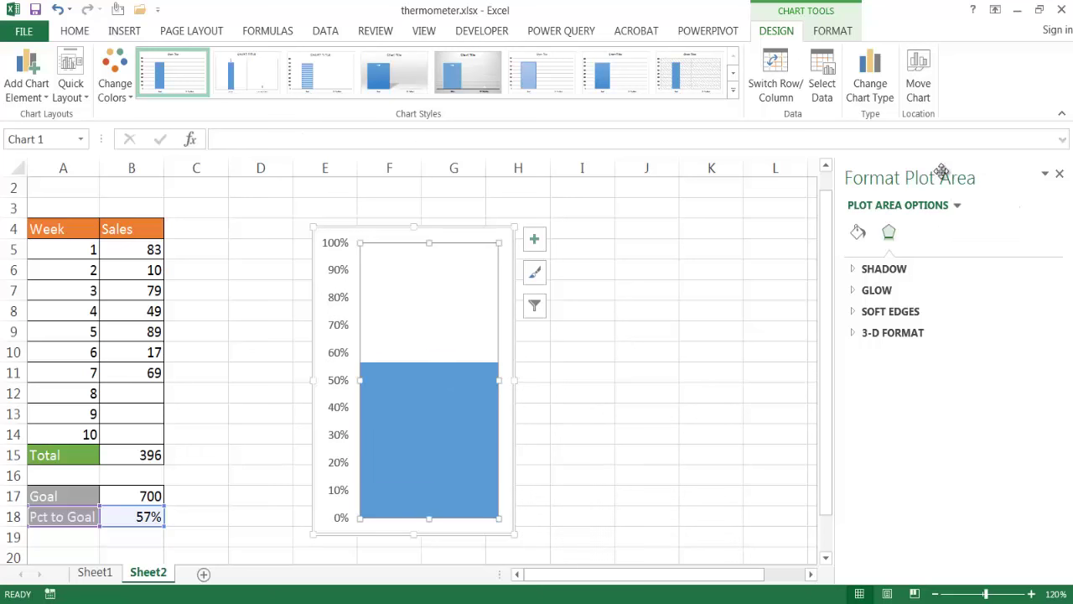
left_click(858, 235)
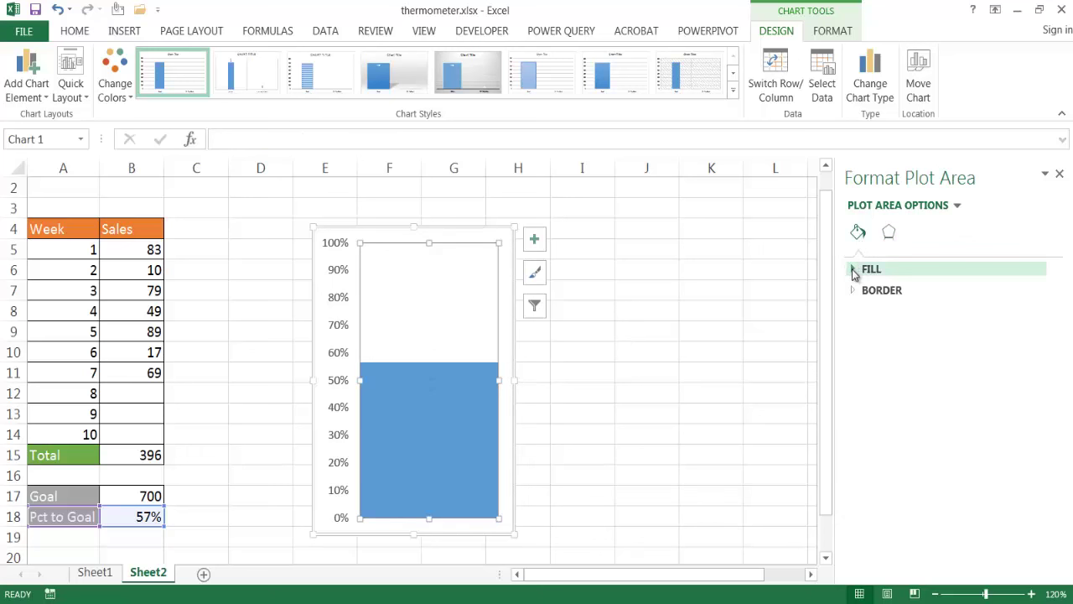
left_click(854, 270)
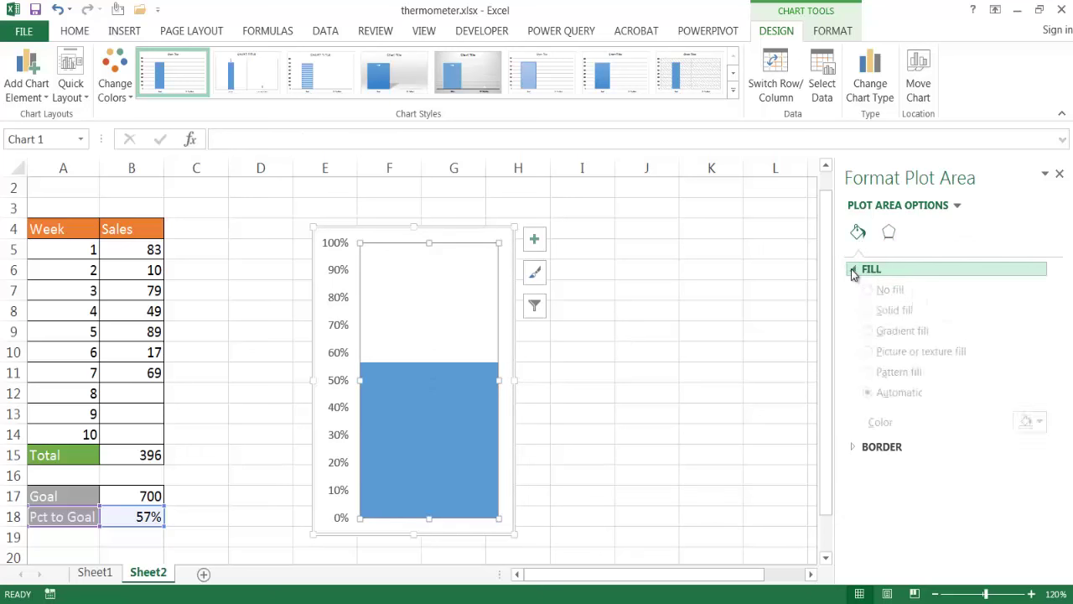
left_click(868, 313)
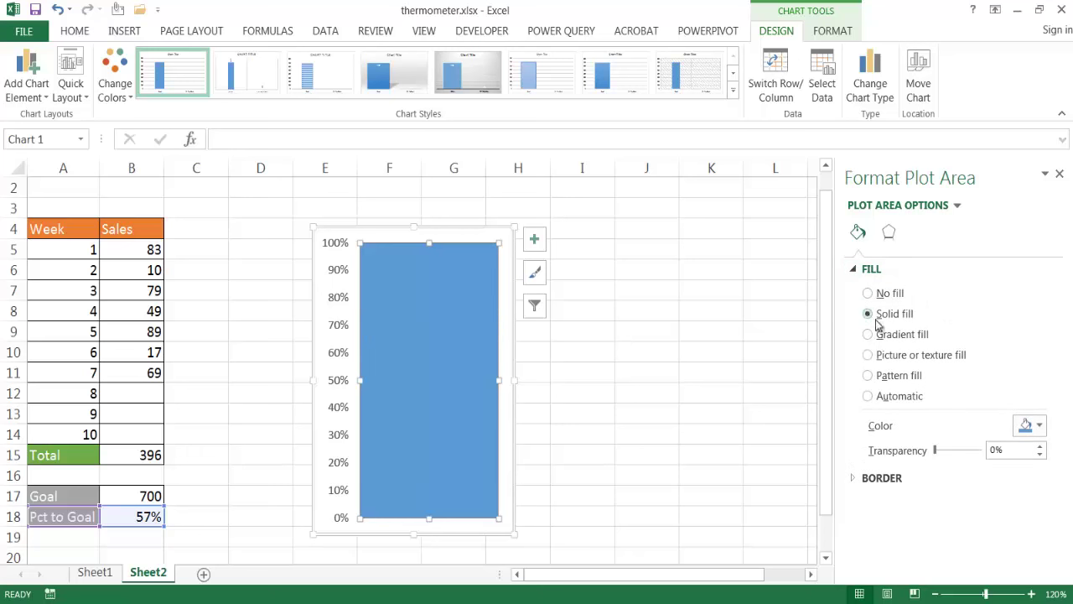
left_click(1040, 430)
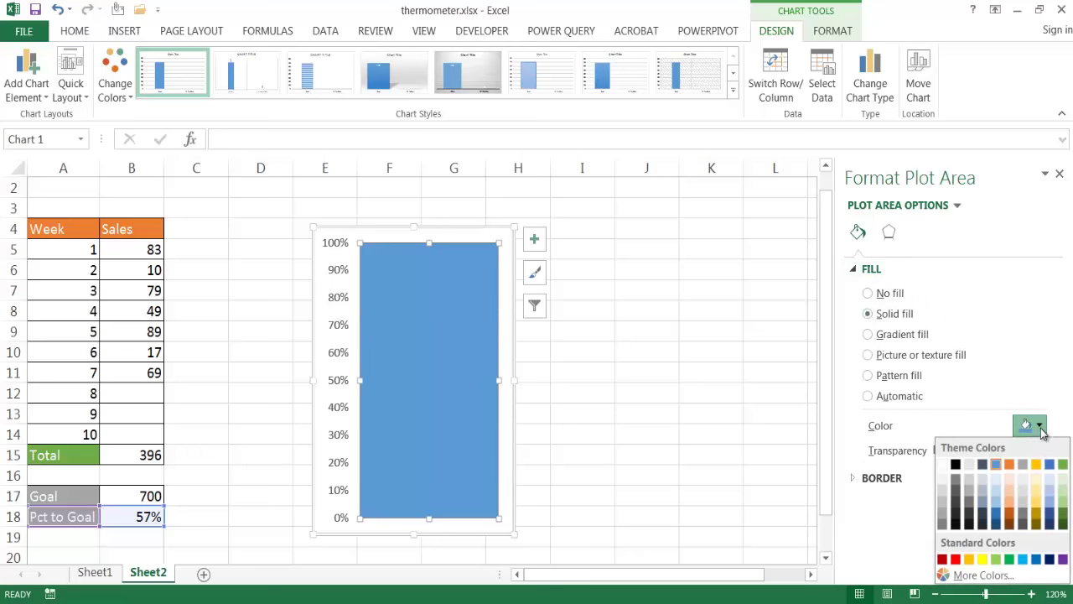
left_click(945, 495)
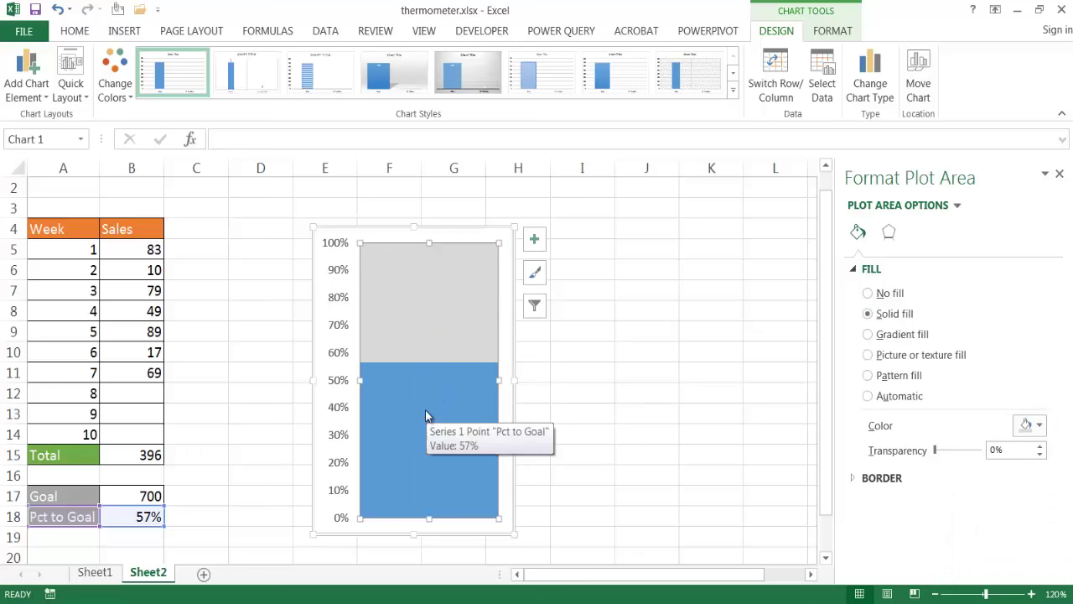
Step: Fill the column series with the standard orange color and narrow the chart to a thermometer shape
left_click(433, 435)
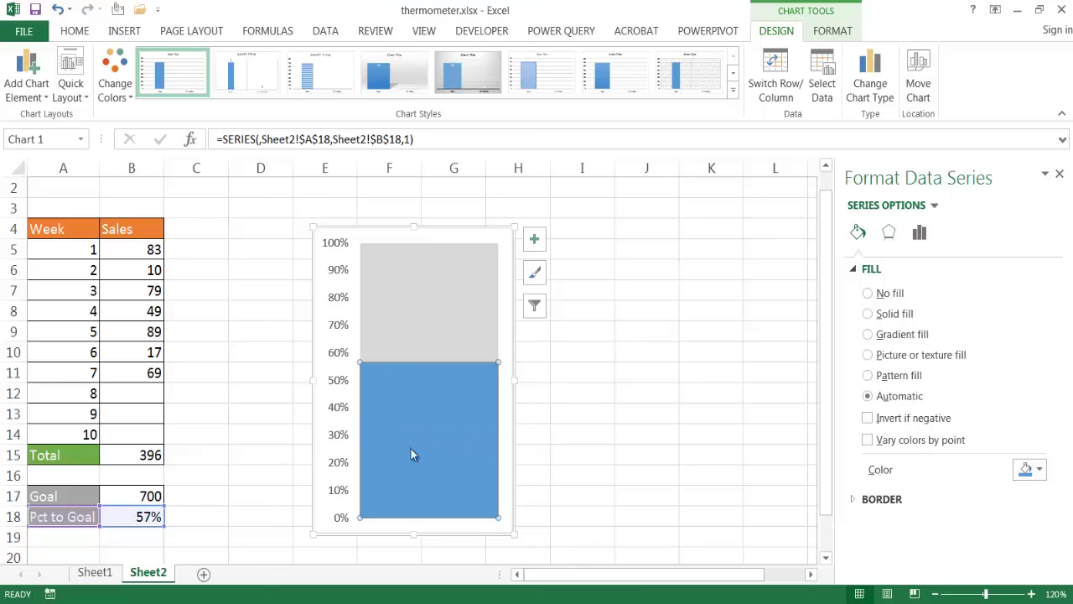
left_click(1038, 469)
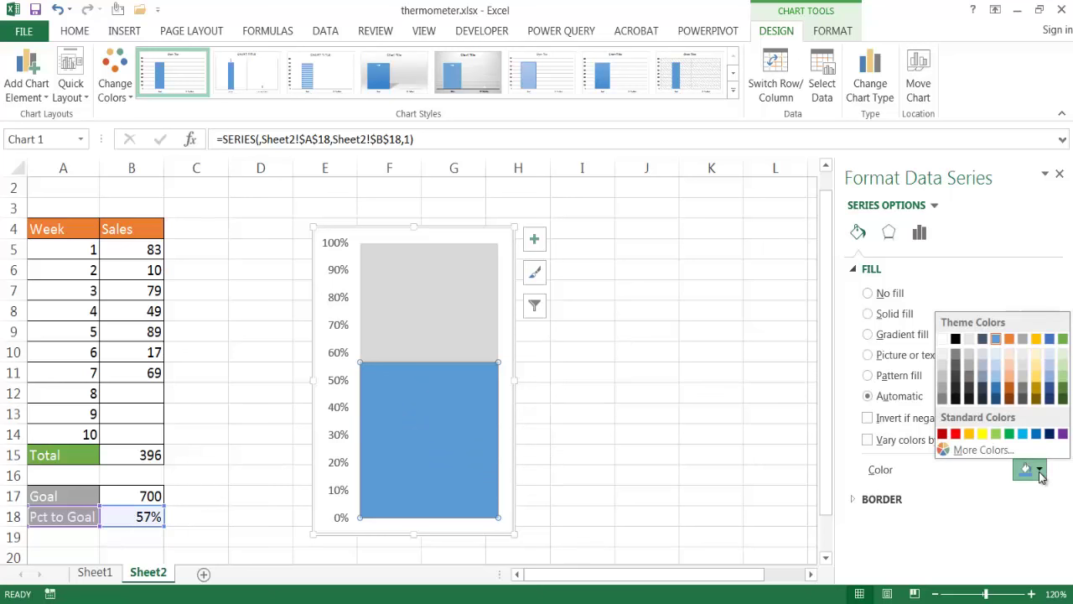
left_click(968, 432)
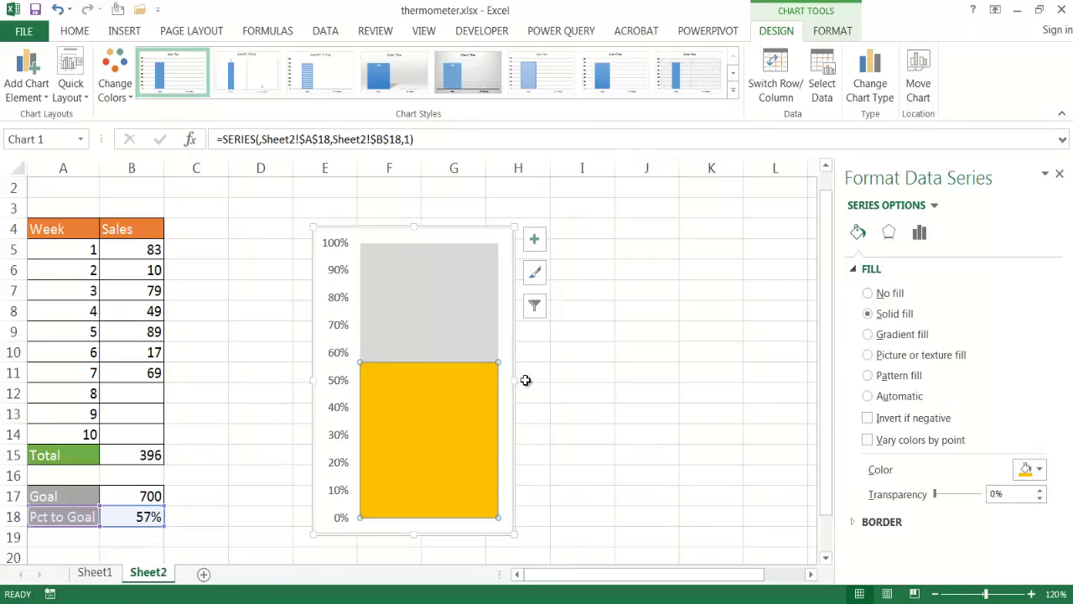
left_click_drag(517, 381, 450, 382)
Step: Add data labels to the orange column series
mouse_move(394, 415)
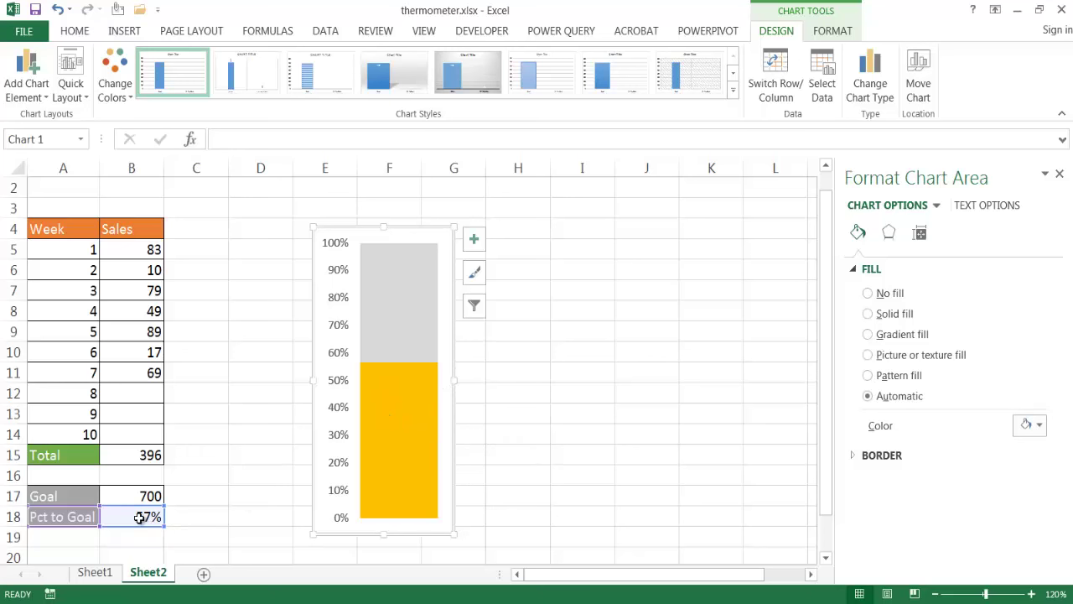
left_click(397, 406)
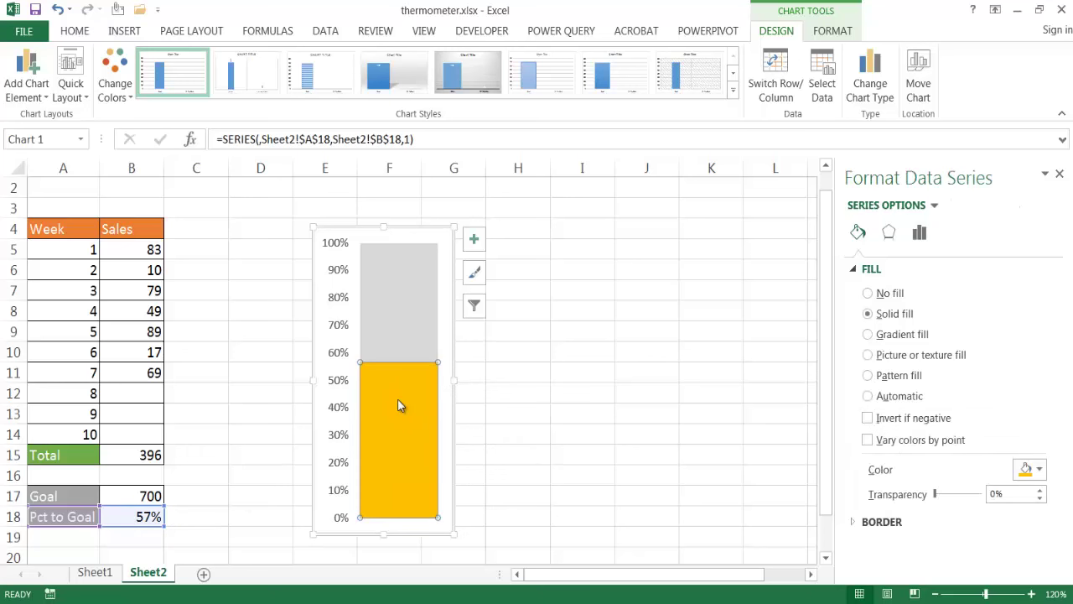
right_click(399, 406)
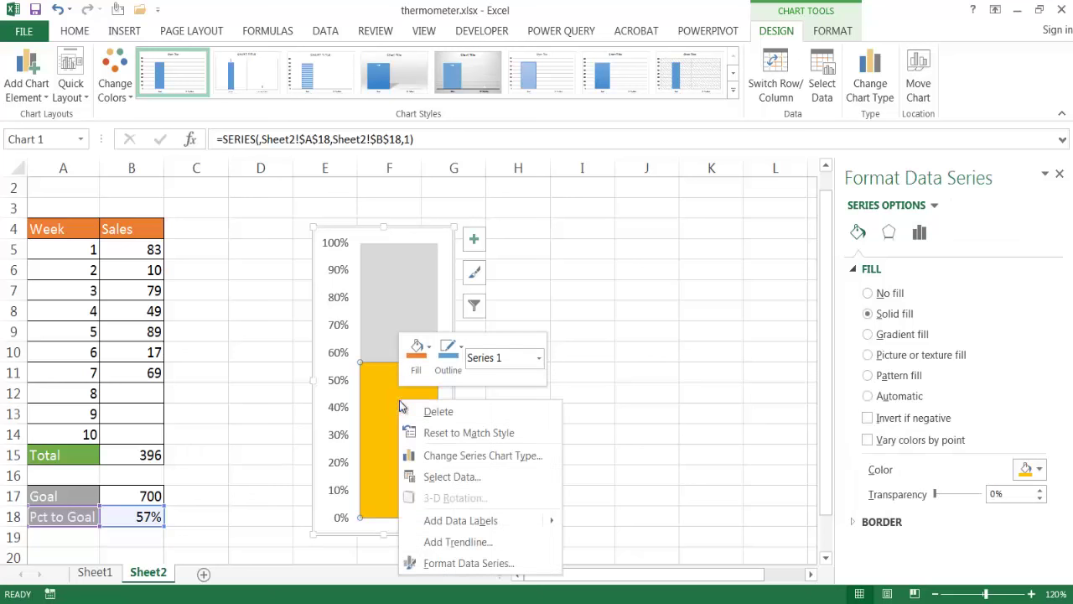
mouse_move(491, 520)
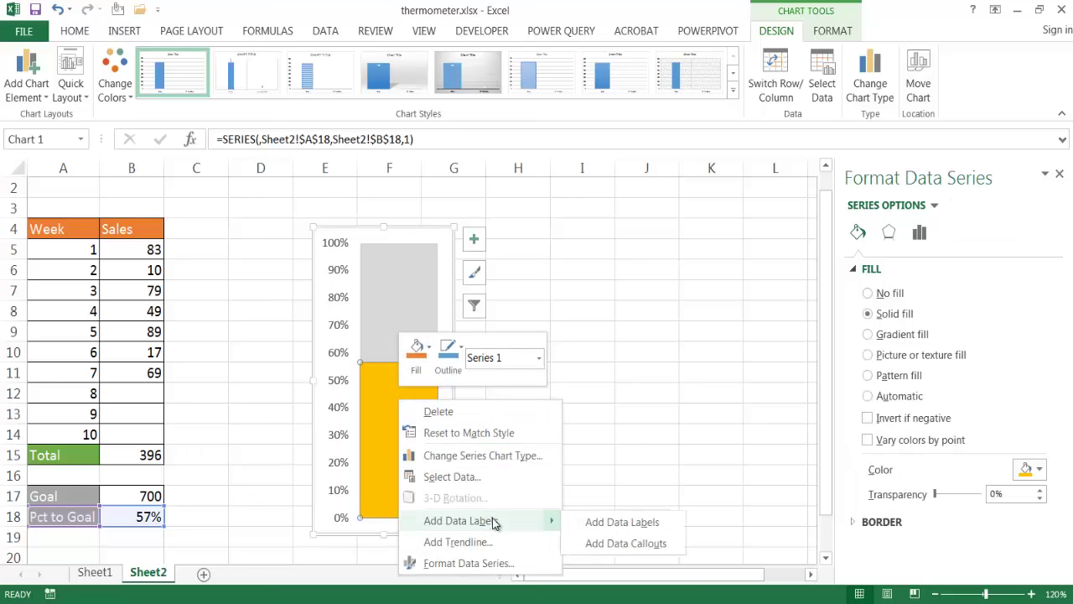
left_click(601, 526)
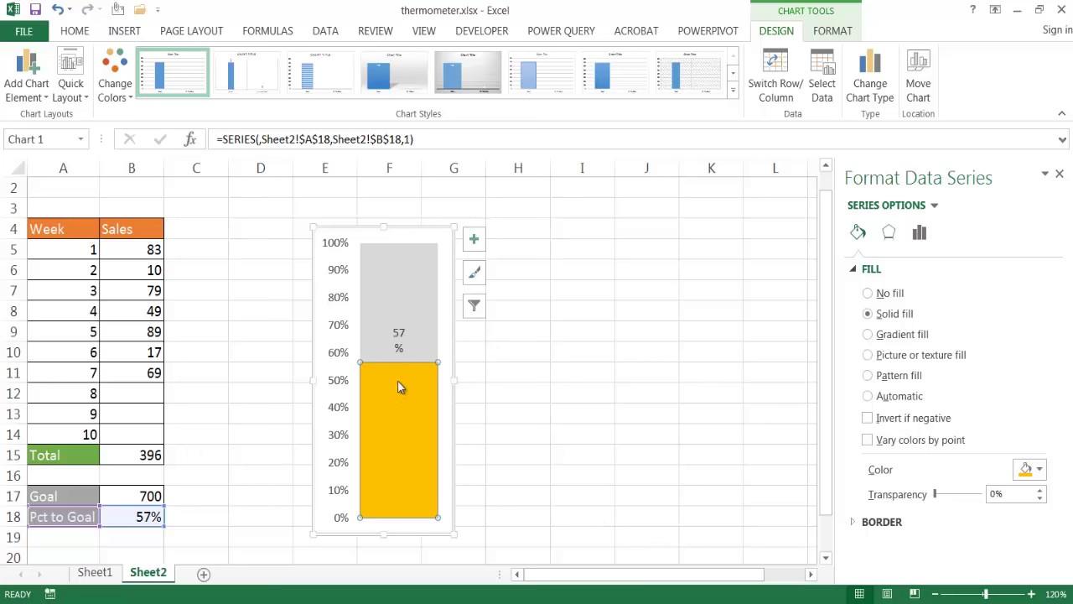
Step: Set the data label's position to Inside End
left_click(400, 336)
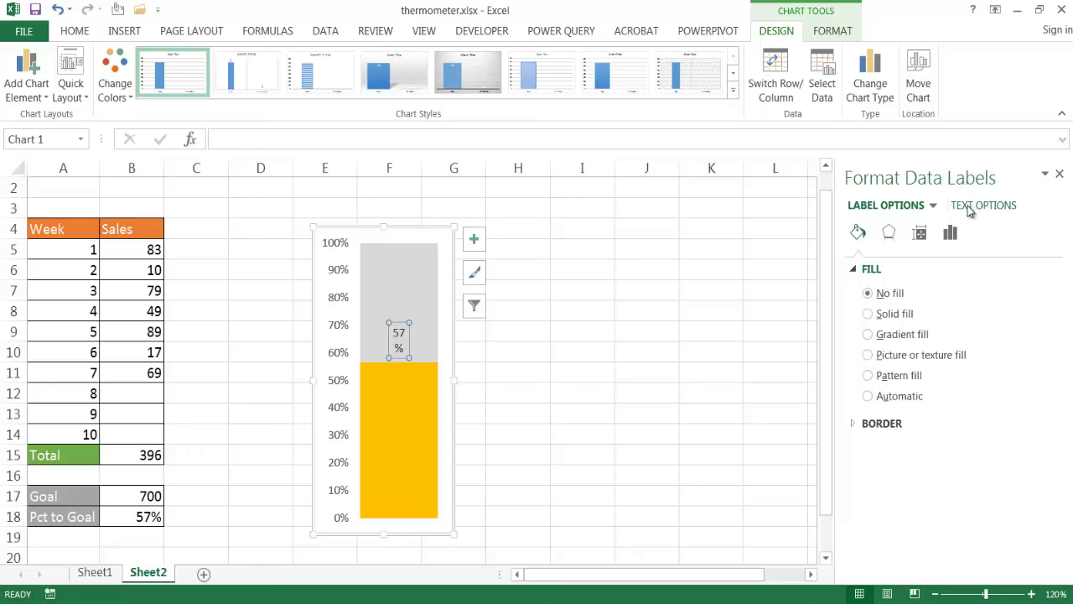
left_click(919, 234)
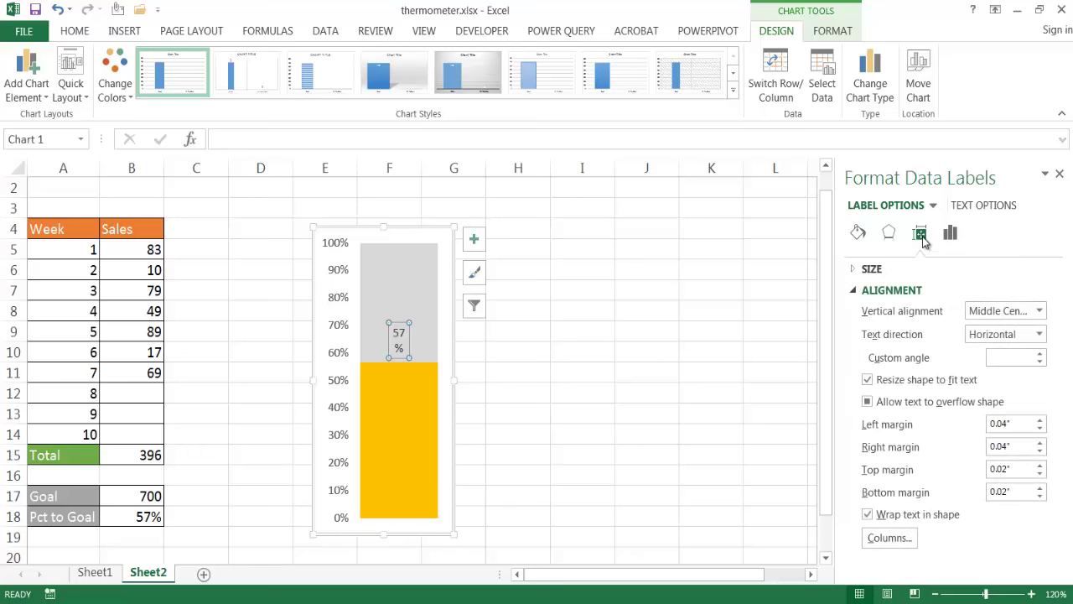
left_click(950, 235)
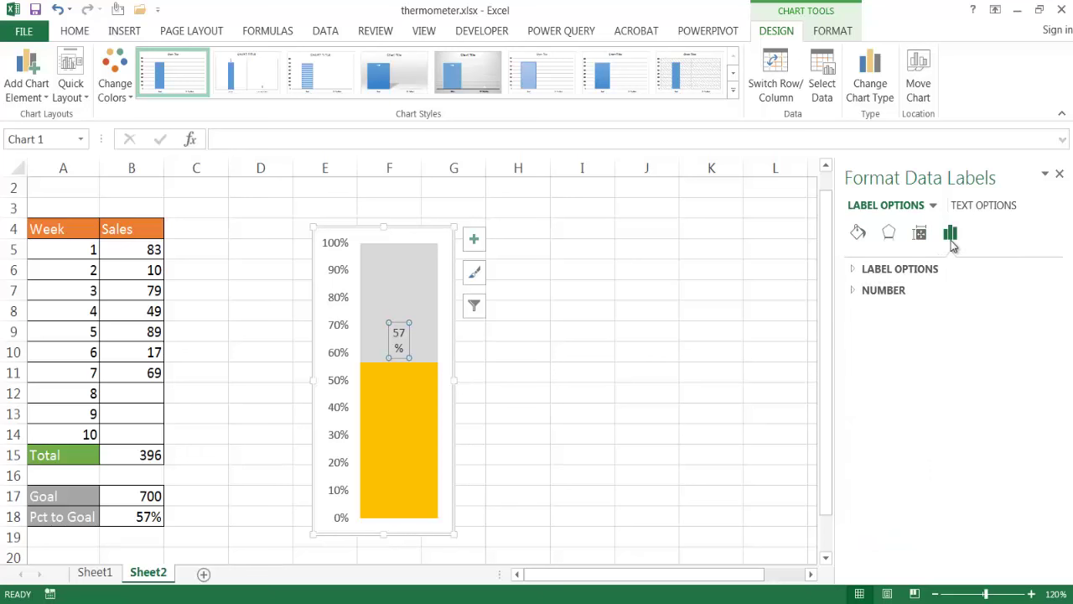
left_click(854, 270)
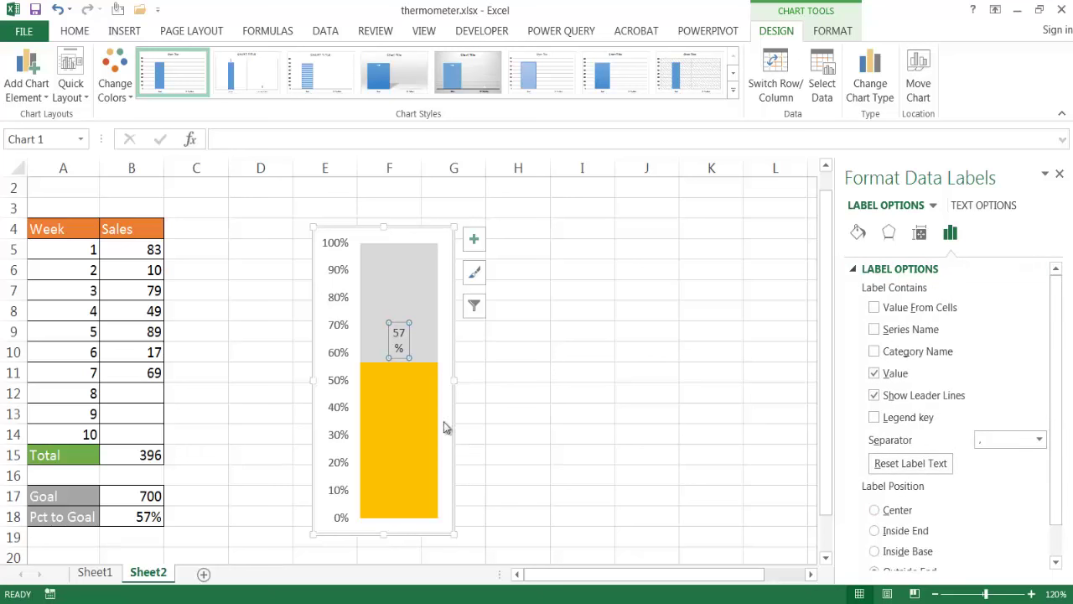
left_click(873, 531)
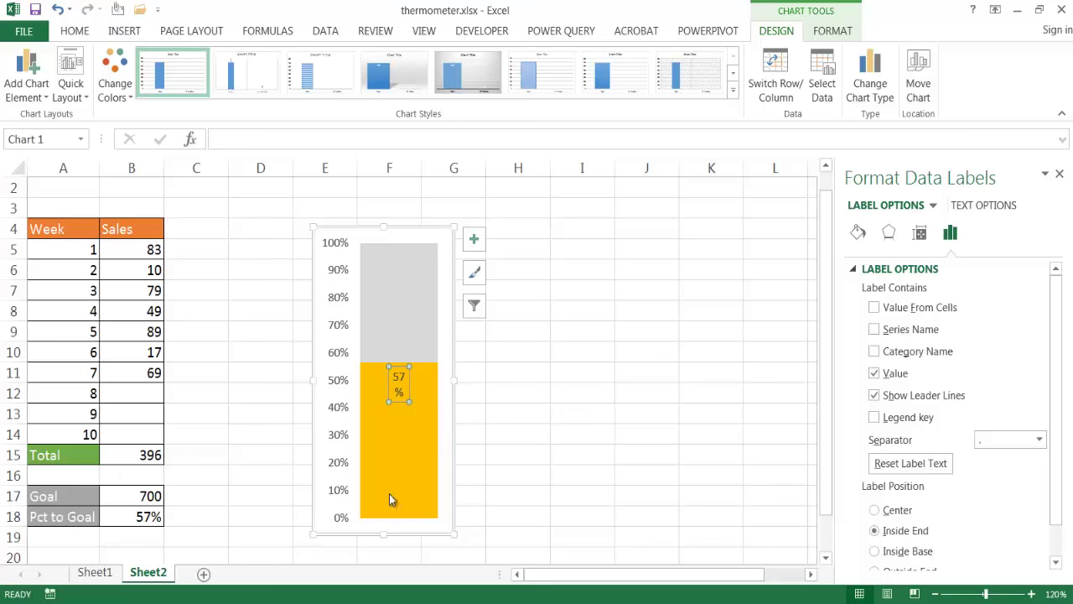
Step: Include the text of cell A18 in the data label using Value From Cells
left_click(875, 307)
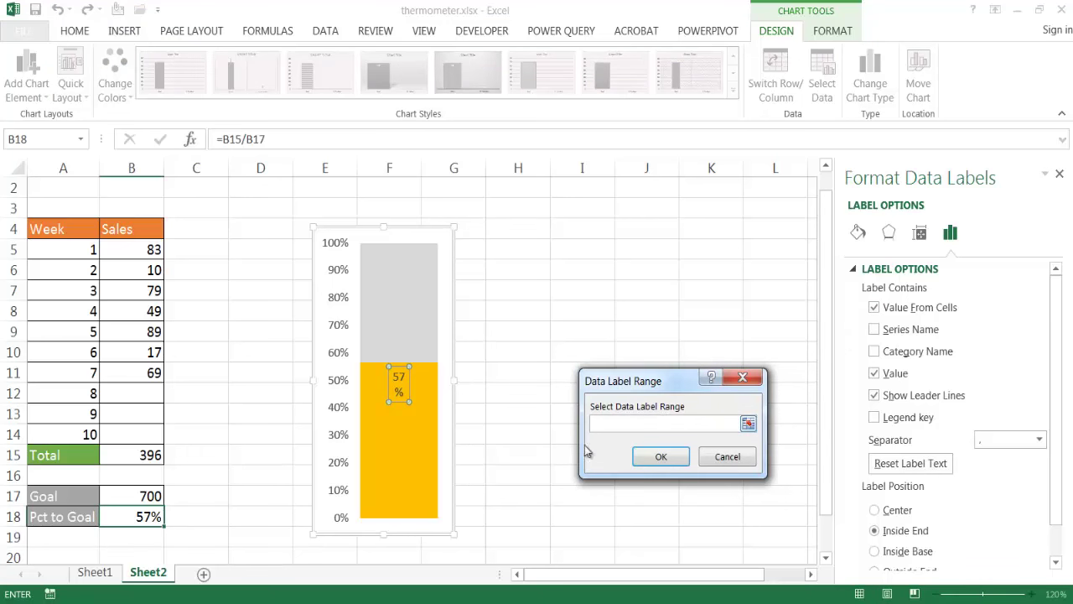
left_click(71, 515)
left_click(655, 456)
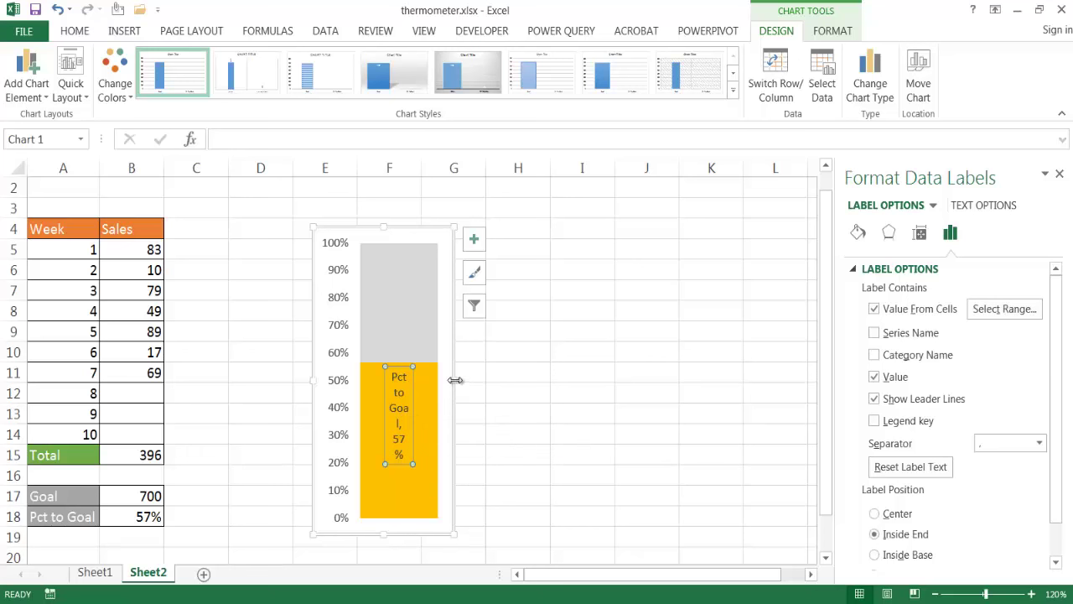
Step: Widen and shorten the data label's text box to fit its text, and narrow the chart to about two columns wide
left_click_drag(454, 379, 481, 385)
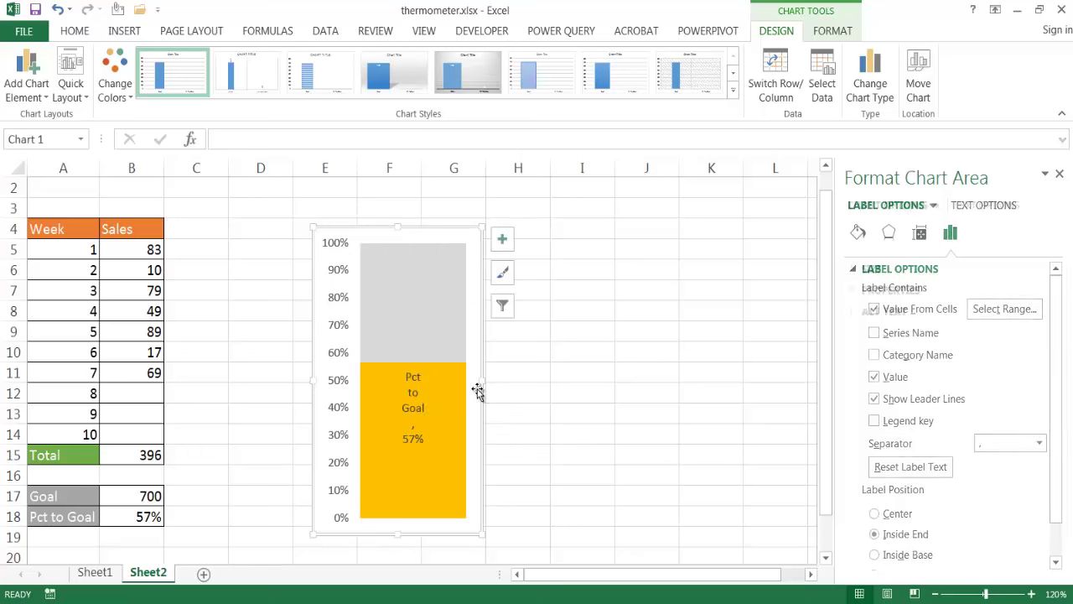
left_click(407, 414)
left_click(397, 448)
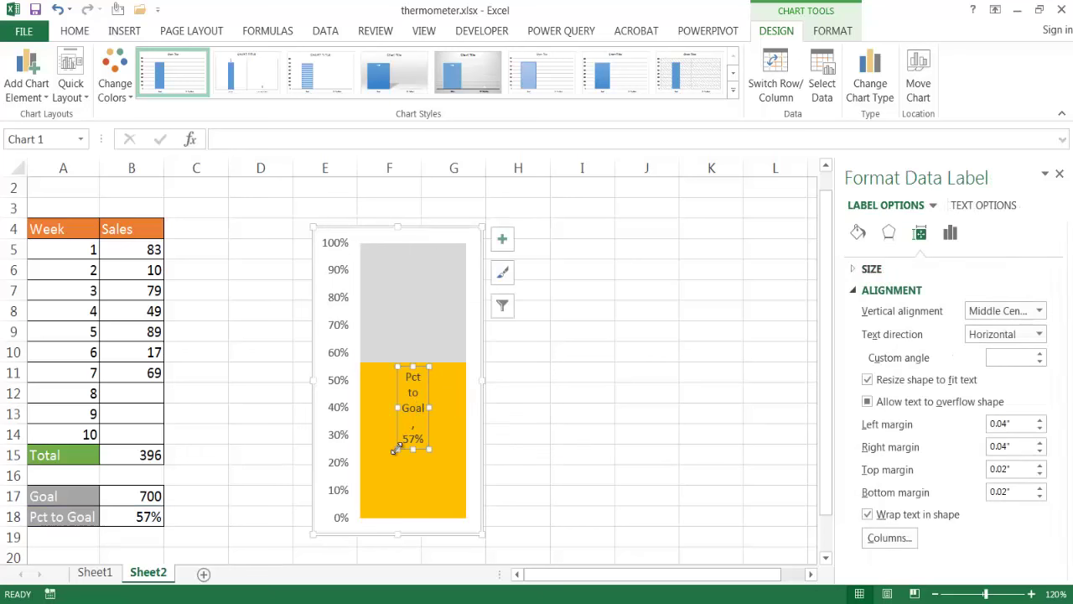
left_click_drag(394, 407, 375, 406)
left_click_drag(441, 408, 449, 411)
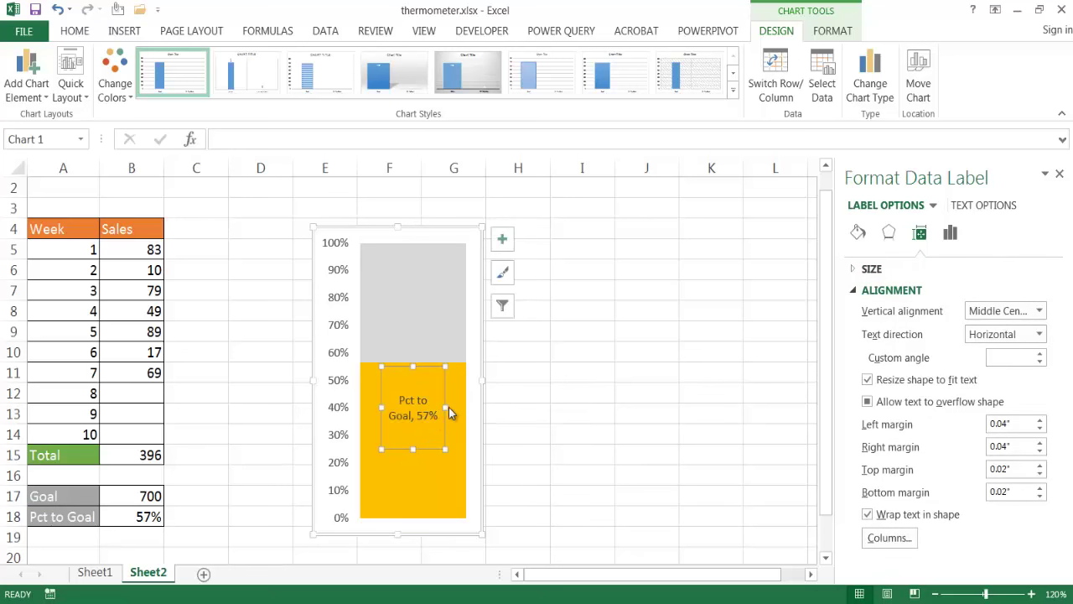
left_click_drag(418, 446, 414, 428)
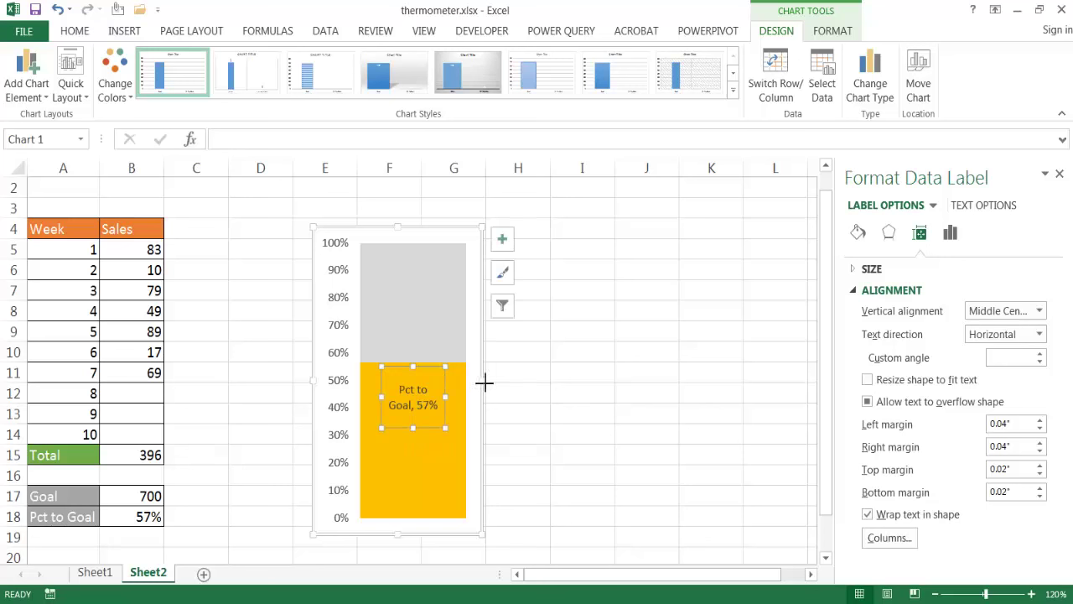
left_click_drag(484, 382, 445, 381)
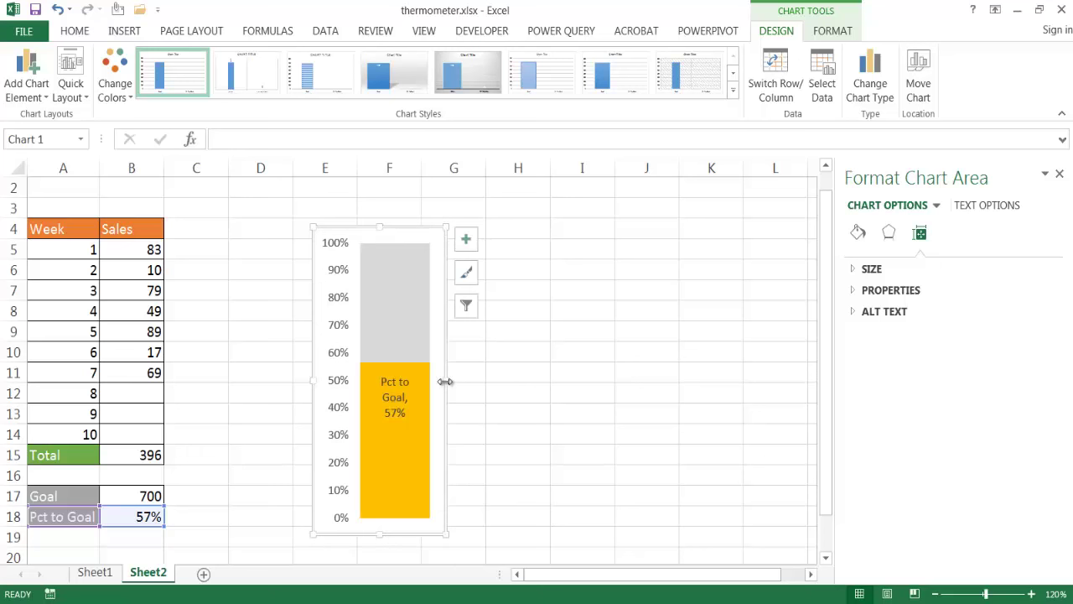
Step: Open the data label's content and position options for review
left_click(406, 401)
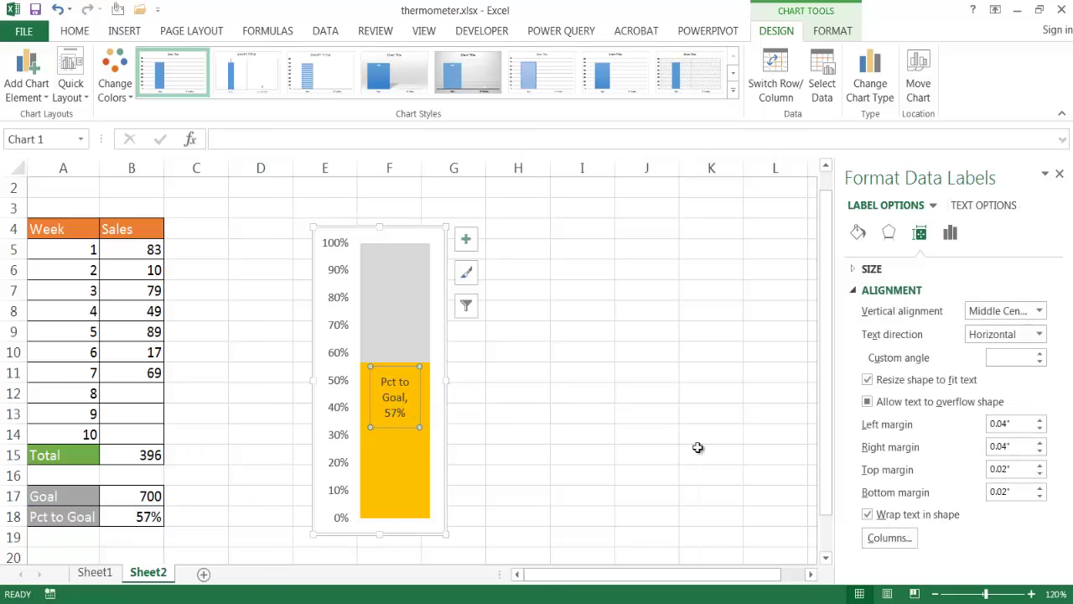
left_click(950, 234)
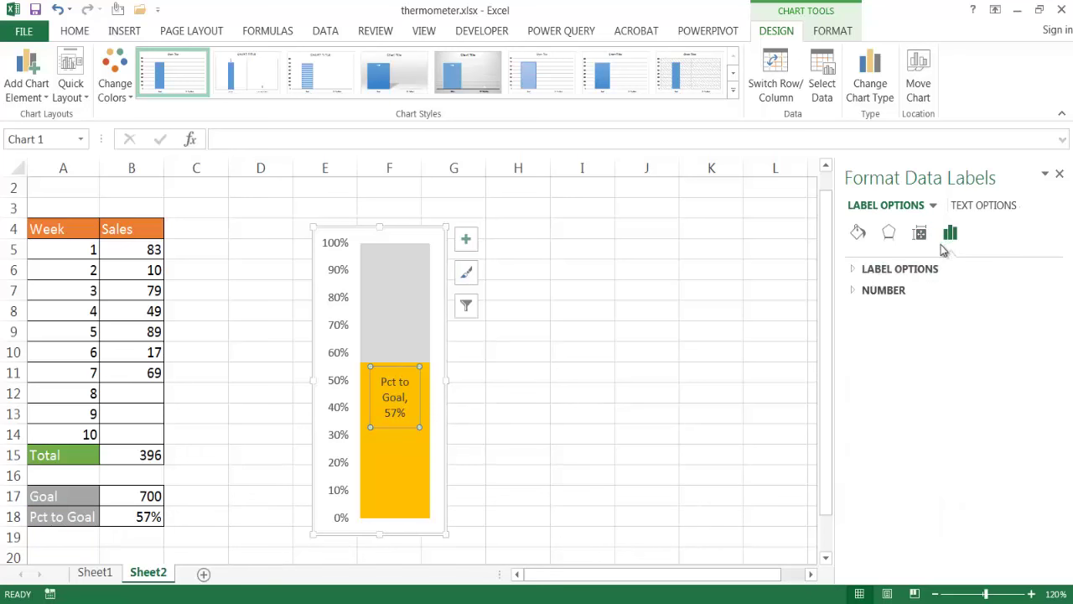
left_click(856, 269)
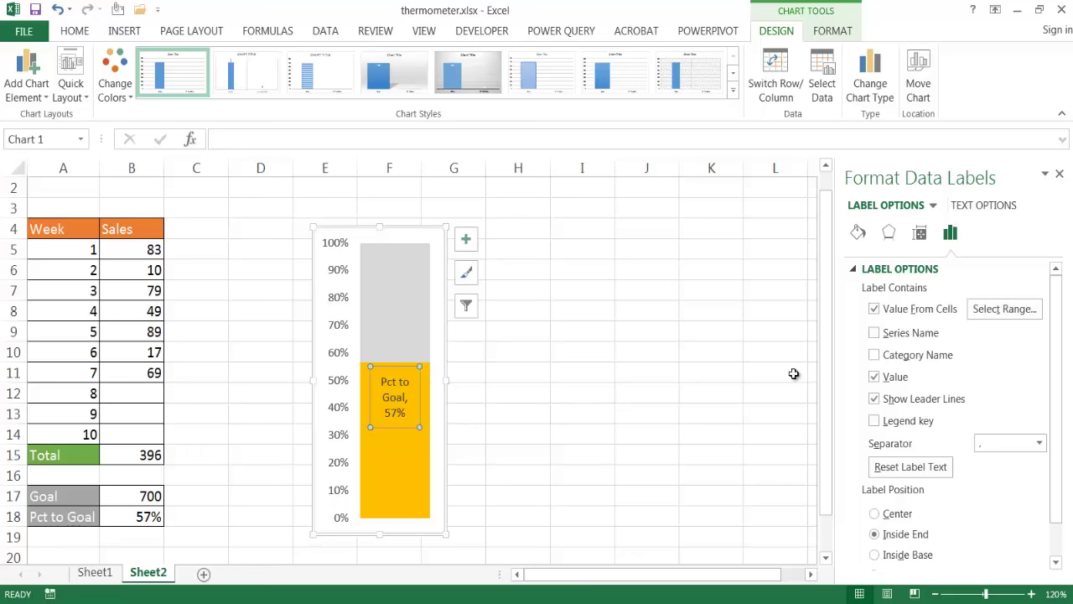
Step: Show the series name instead of the cell text in the data label, and link the series name to cell A18
left_click(874, 309)
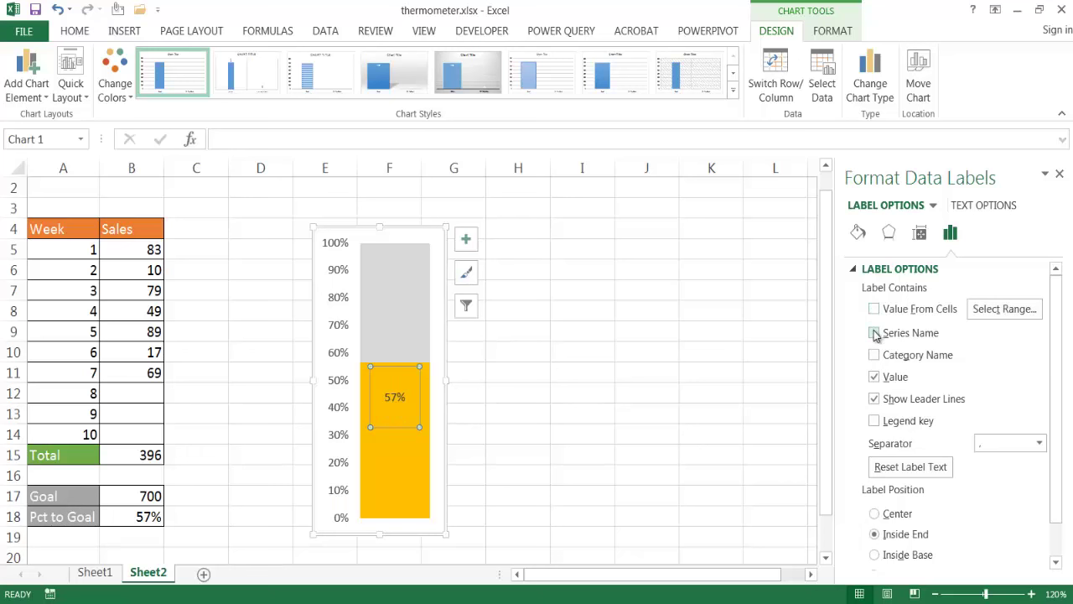
left_click(874, 332)
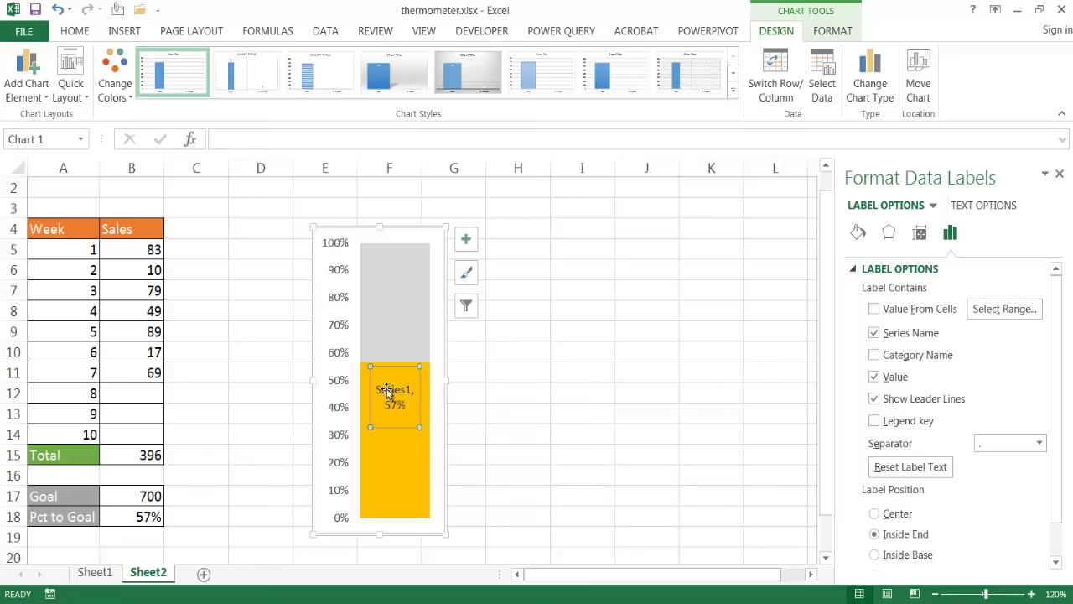
left_click(826, 60)
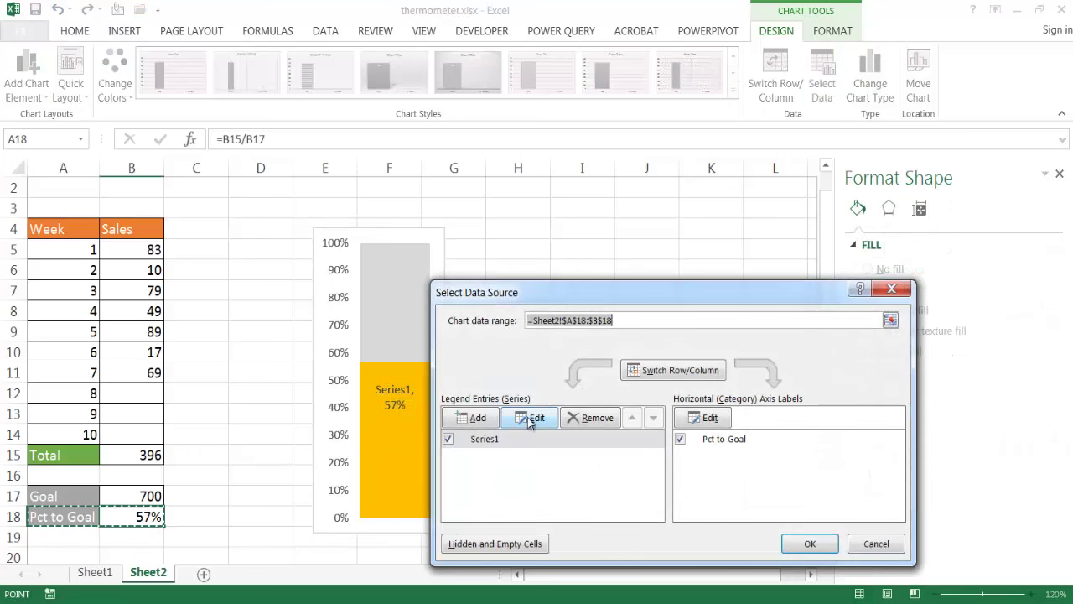
left_click(485, 443)
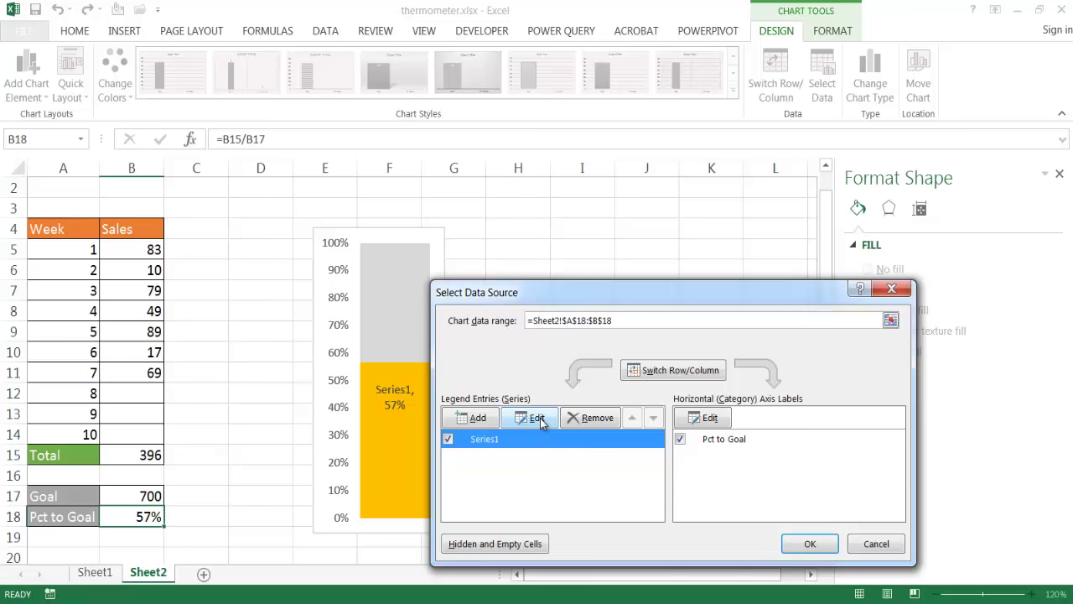
left_click(537, 418)
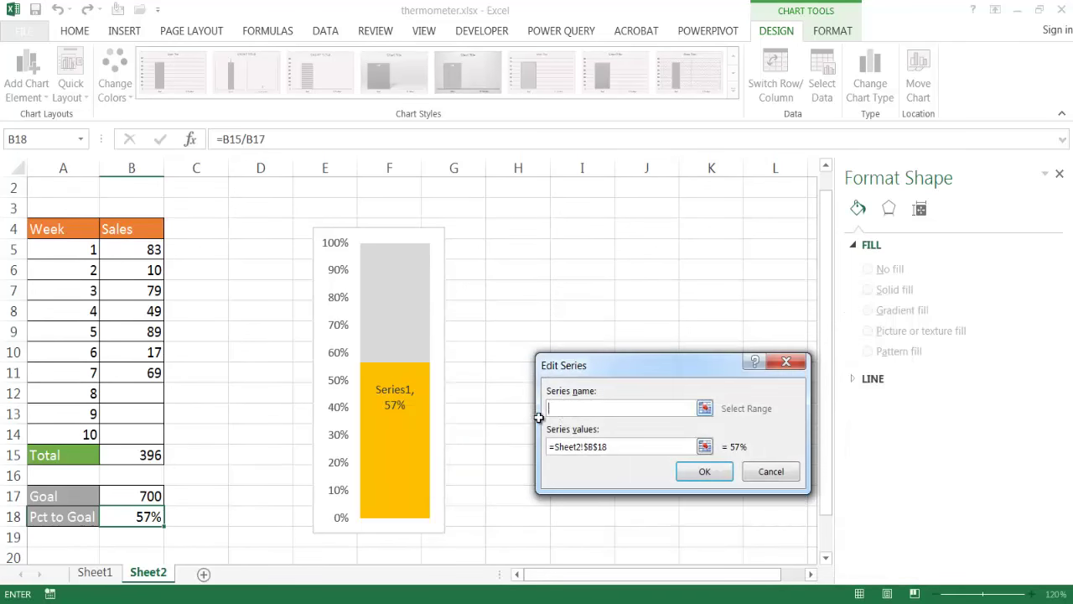
left_click(52, 515)
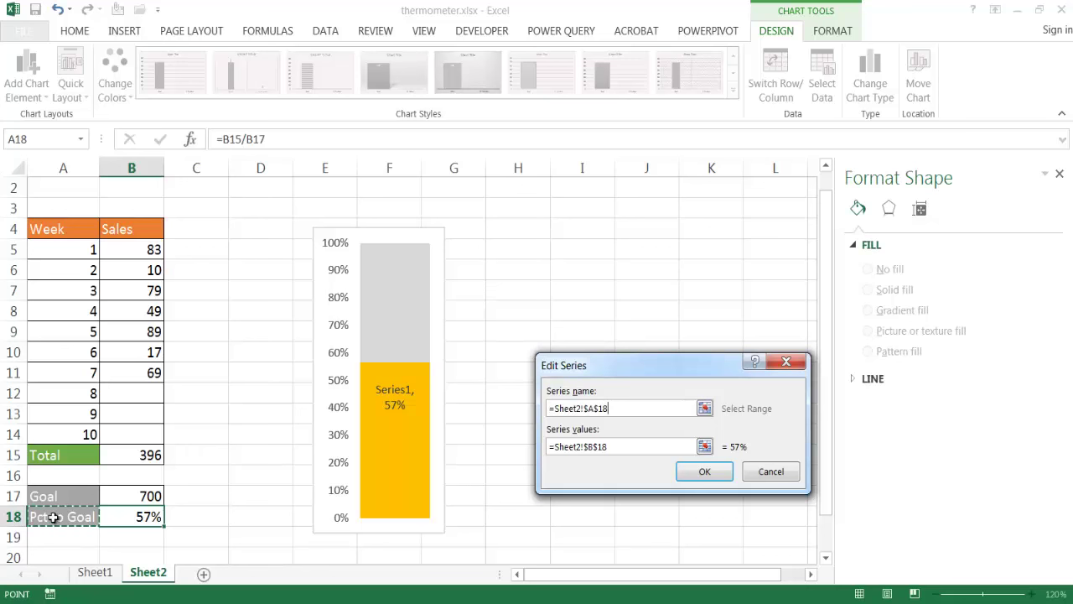
left_click(704, 471)
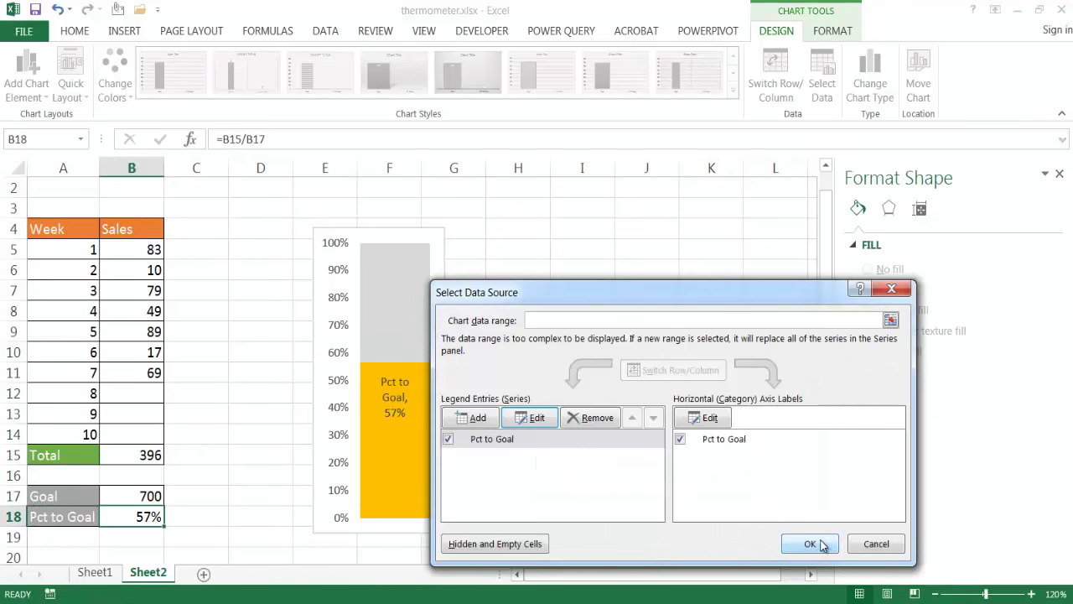
left_click(810, 543)
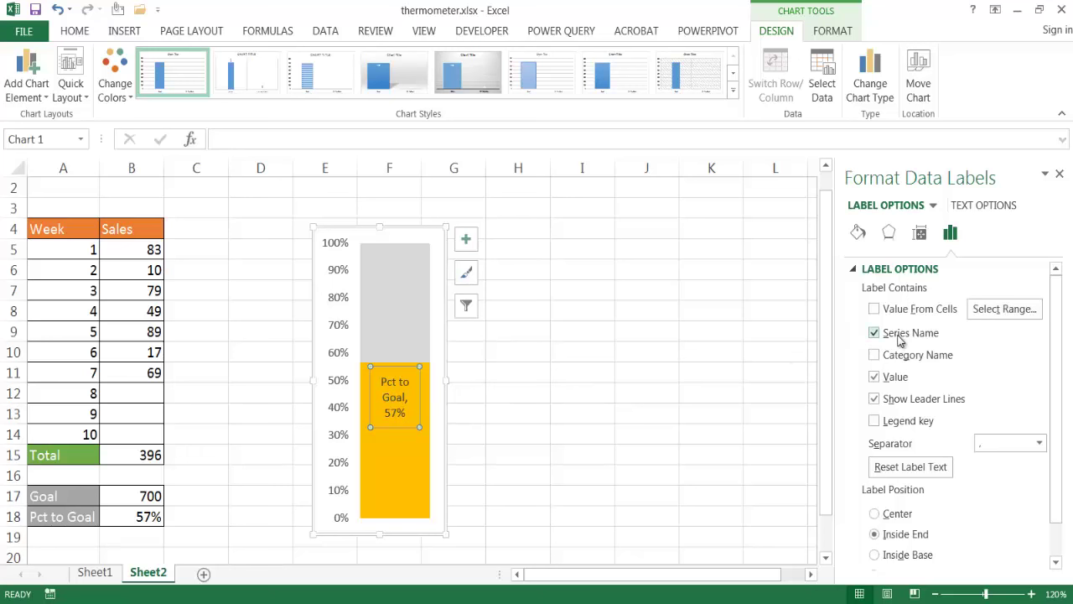
Step: Switch the data label back from the series name to Value From Cells, and set its separator to a space
left_click(874, 332)
left_click(874, 309)
left_click(1039, 444)
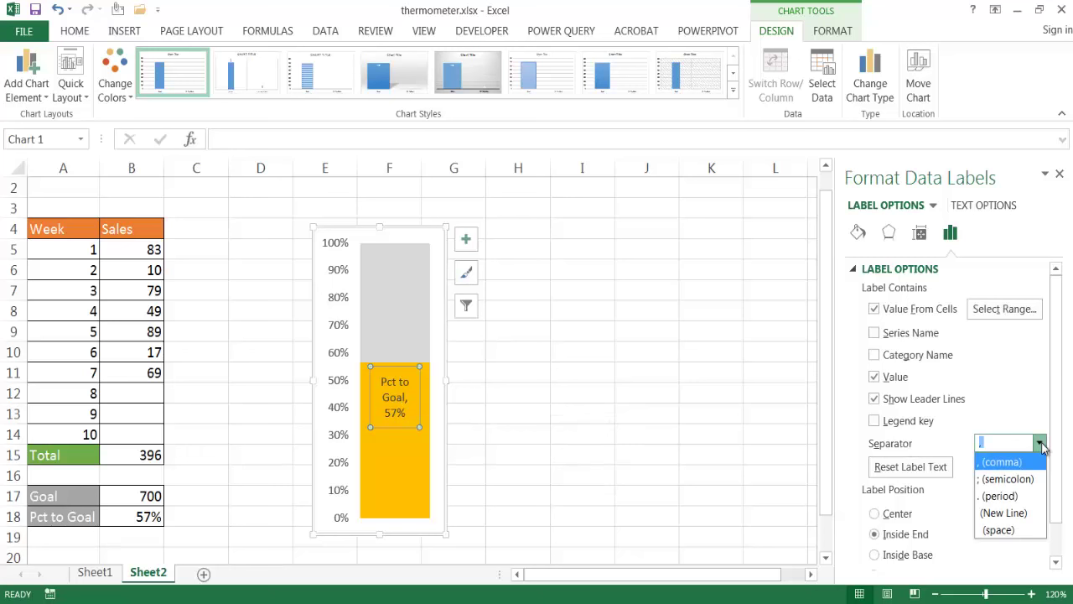
left_click(1005, 531)
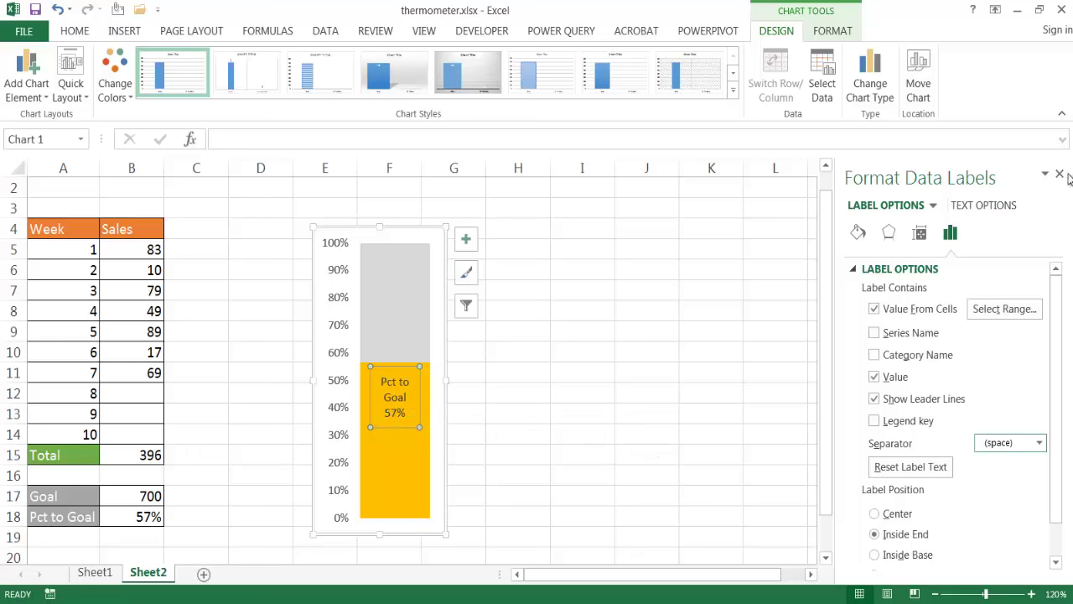
left_click(704, 374)
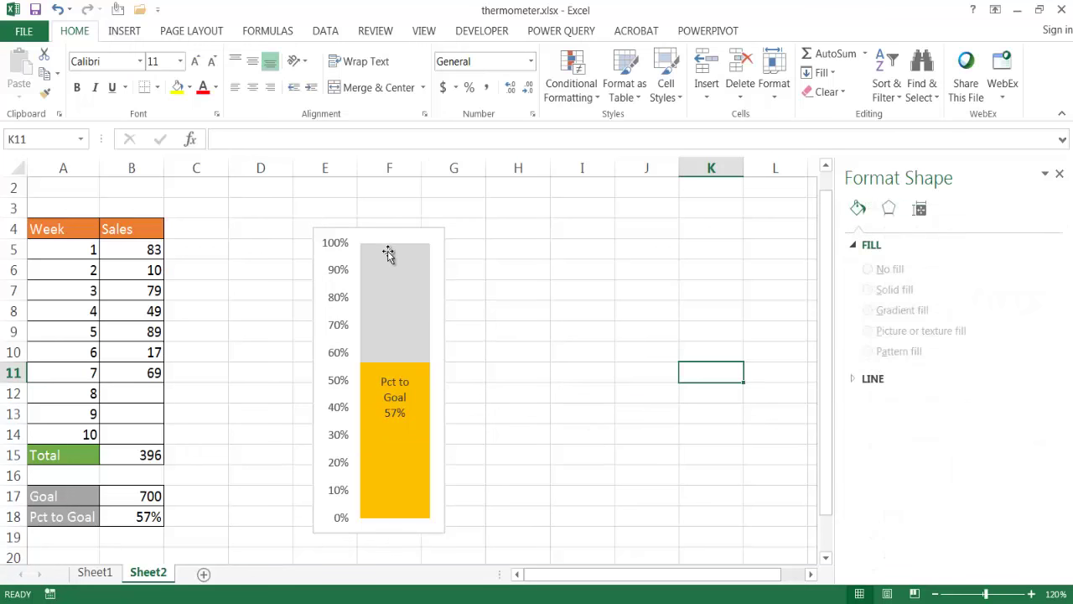
Step: Enter 150 as the week 8 sales in cell B12 to test the chart
left_click(124, 388)
type("150")
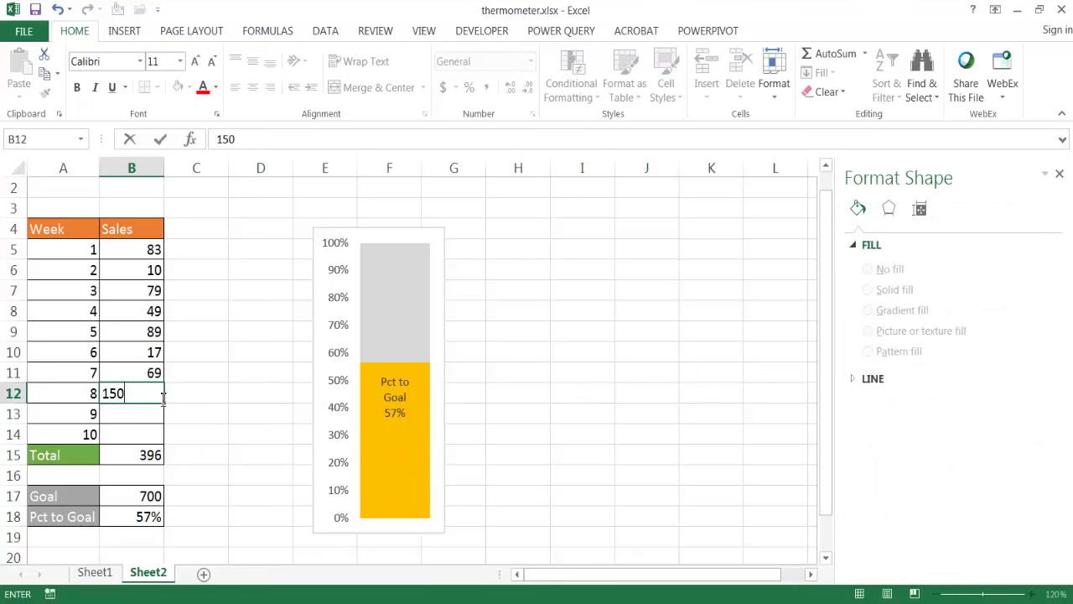
key("Return")
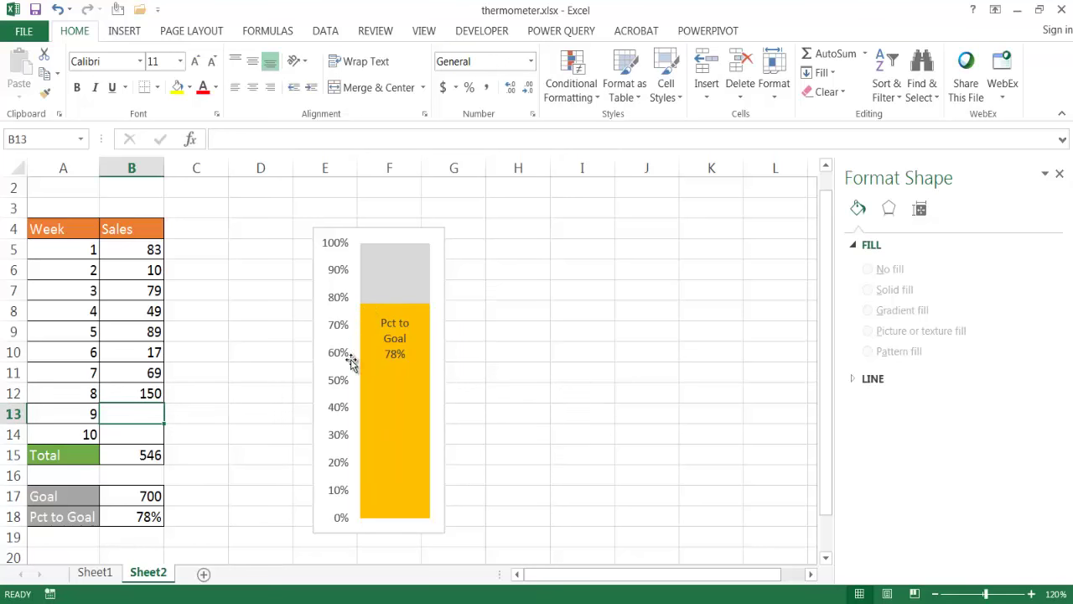
mouse_move(411, 399)
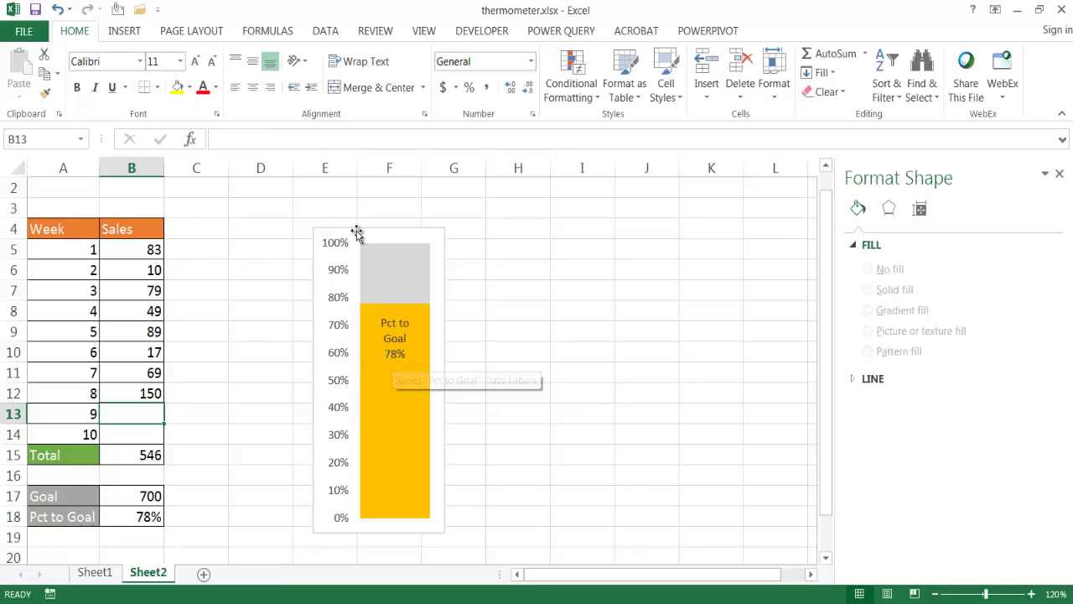
Step: Hide the sheet's gridlines and move the chart closer to the sales table, mainly over columns D and E
left_click(504, 269)
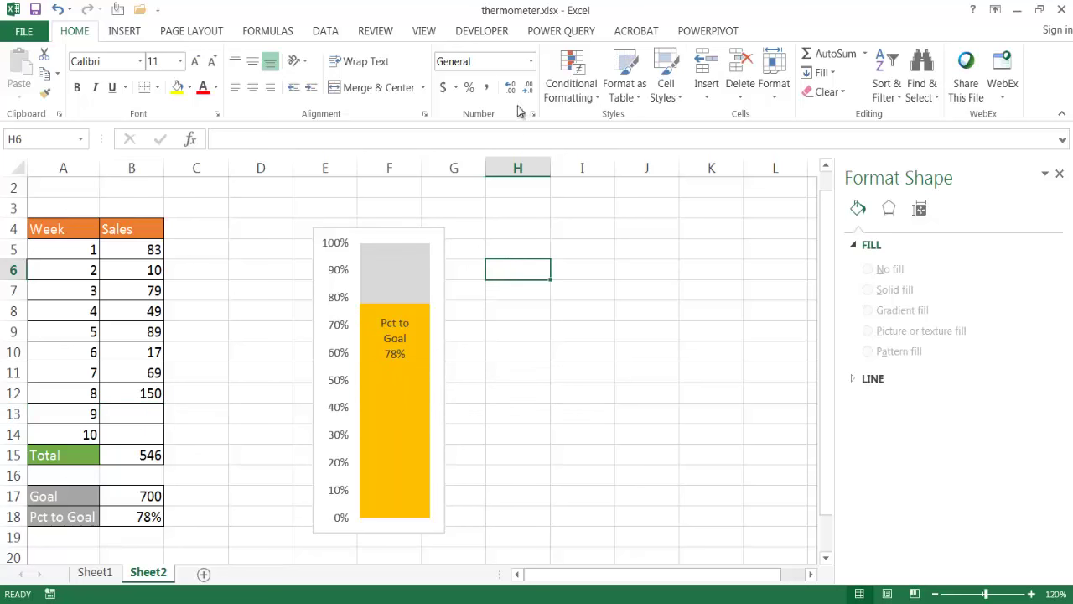
left_click(423, 32)
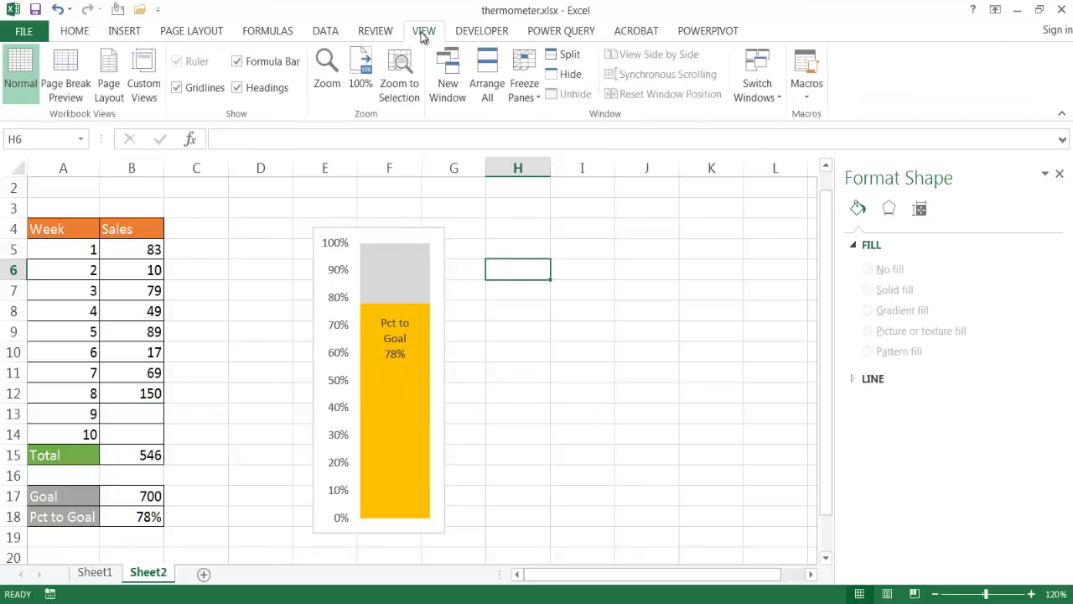
left_click(177, 88)
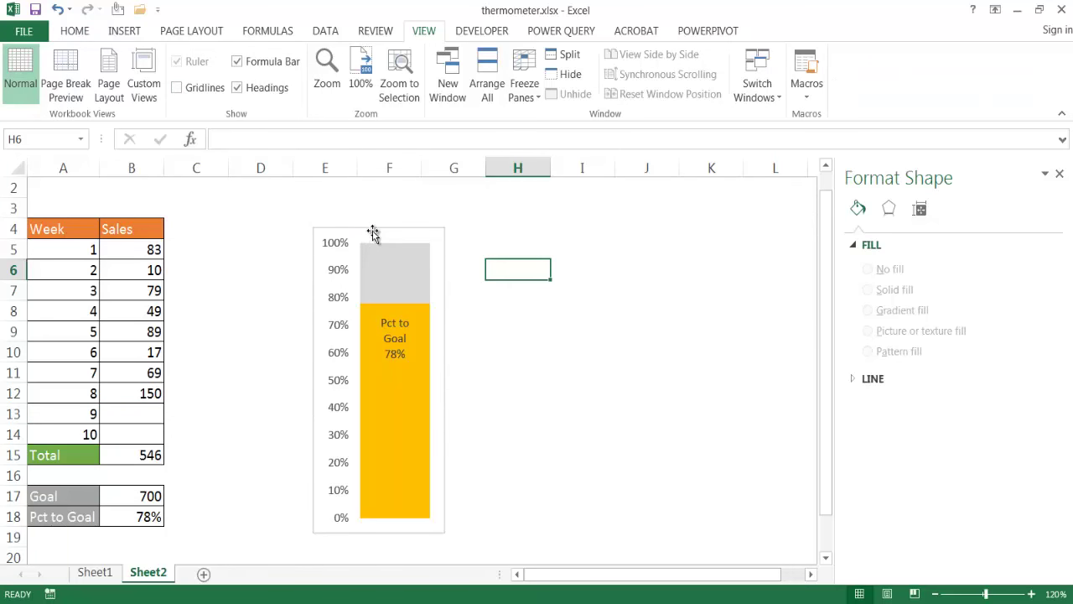
left_click_drag(374, 232, 274, 222)
left_click(518, 351)
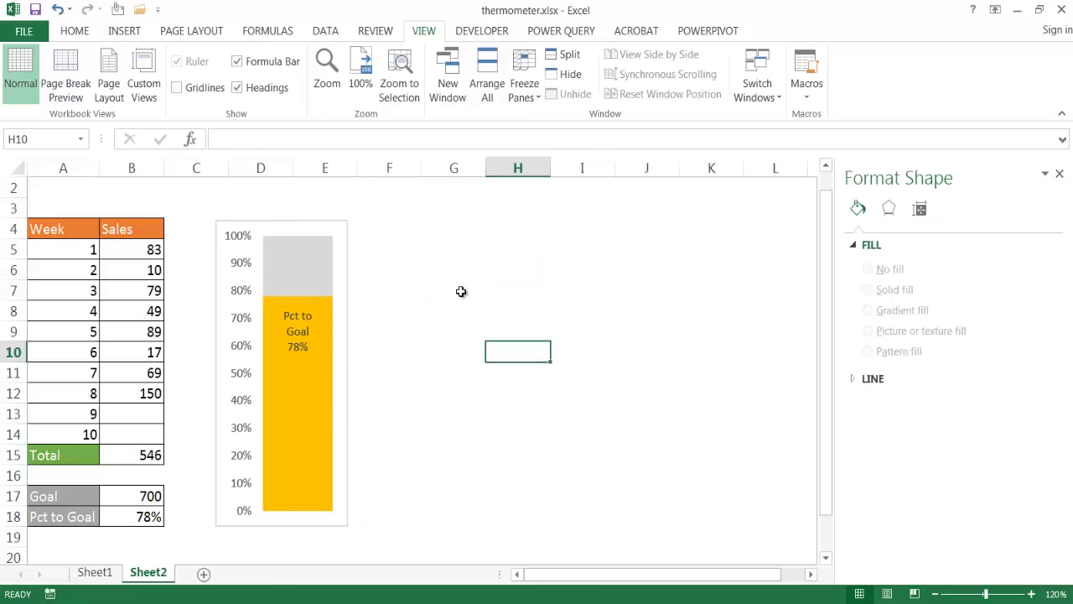